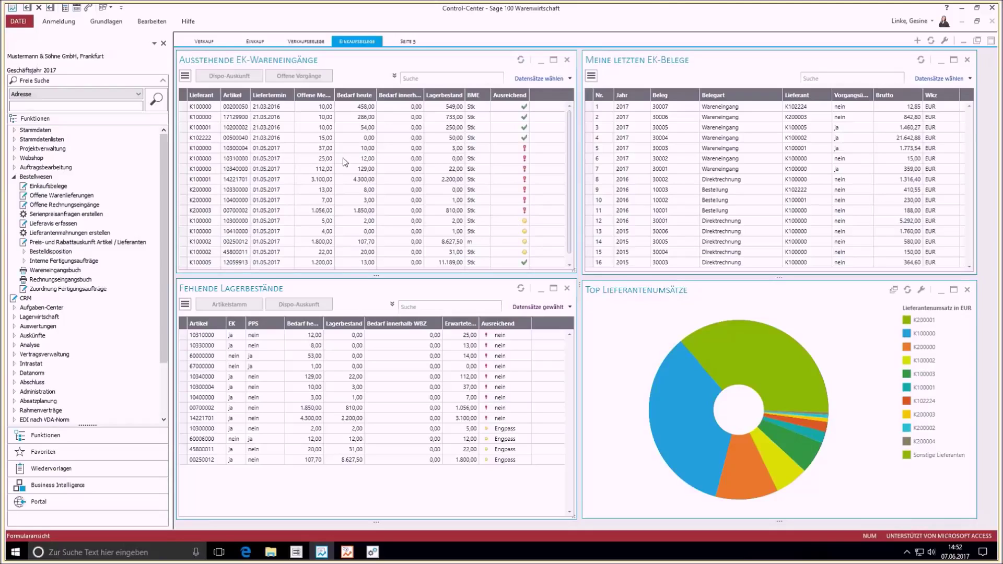
Open the Offene Warenlieferungen list in the Bestellwesen area
left_click(68, 196)
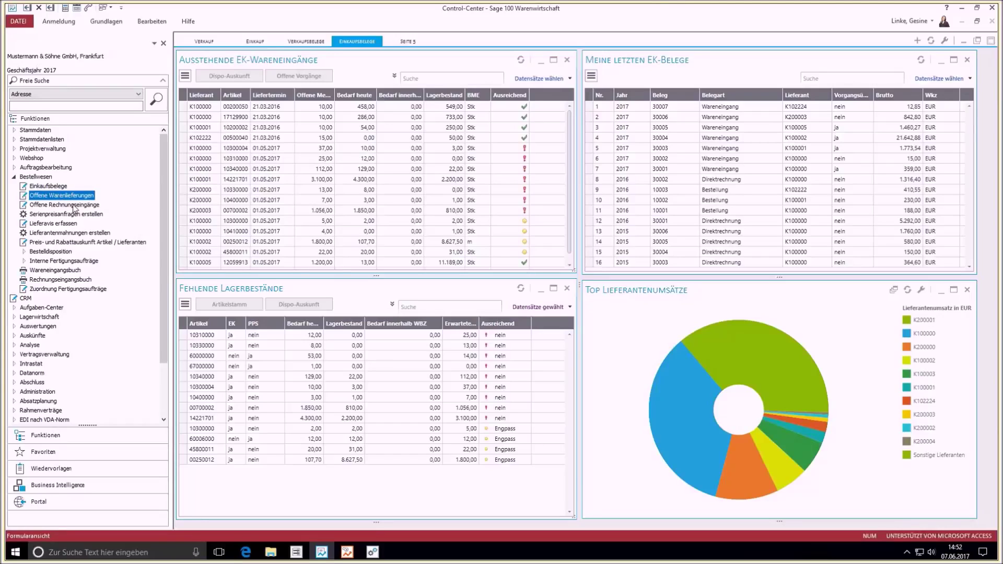
double_click(76, 198)
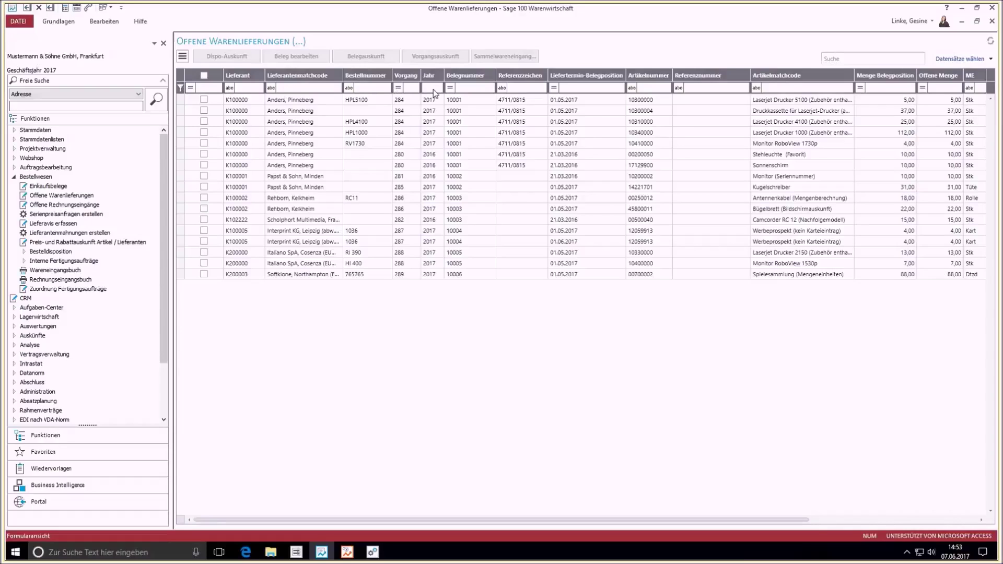
Search the open deliveries by the Pinneberg supplier's name, and clear the search term again
left_click(835, 57)
type("Anders")
key("Return")
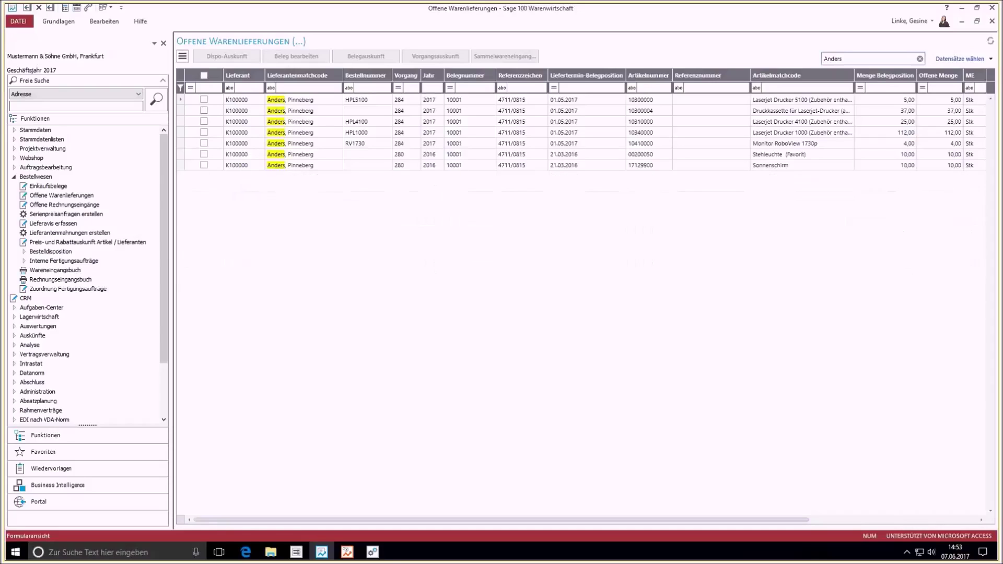
left_click(919, 60)
Filter the open deliveries with the criterion Belegdatum gleich 31.05.2017
left_click(966, 60)
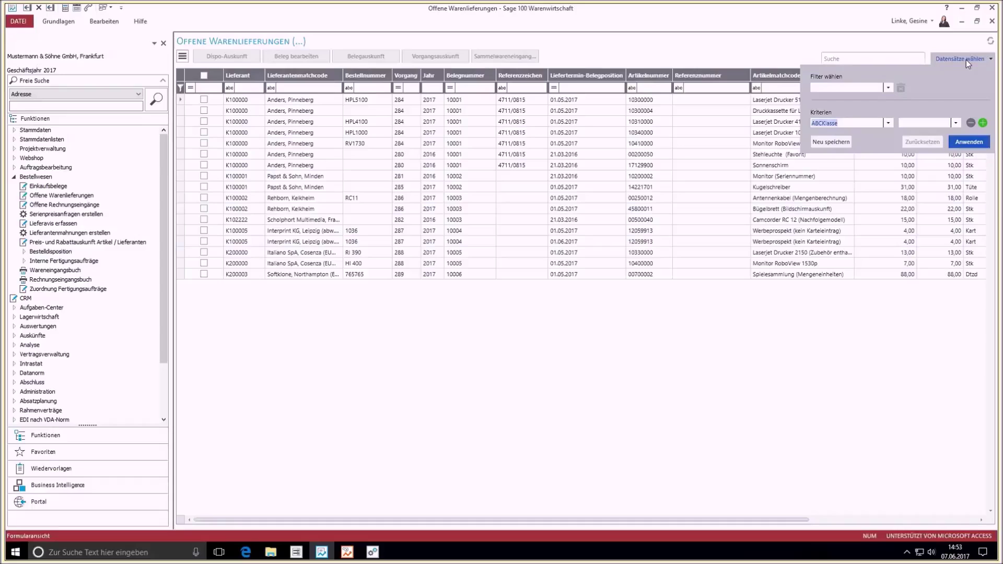
left_click(888, 123)
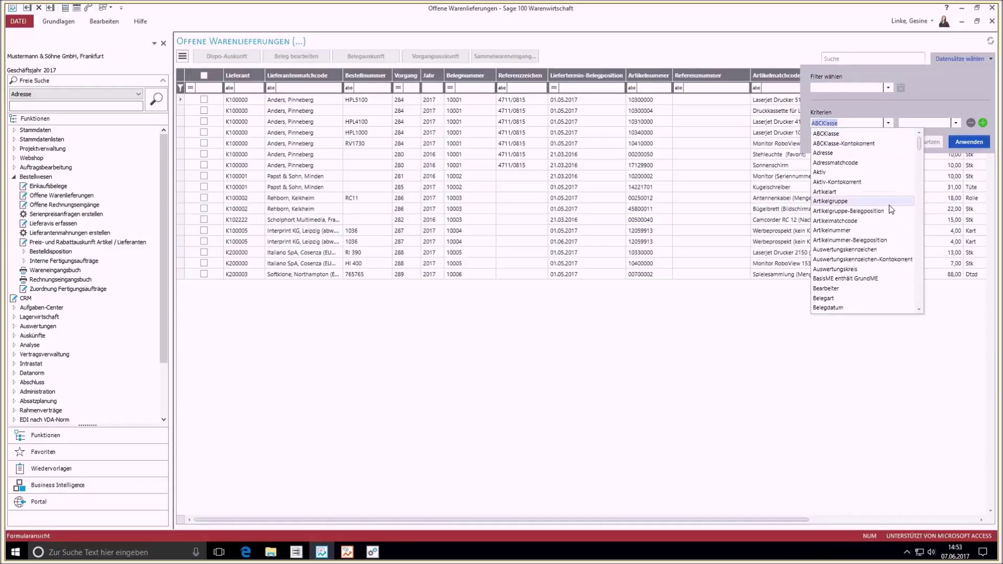
left_click(857, 308)
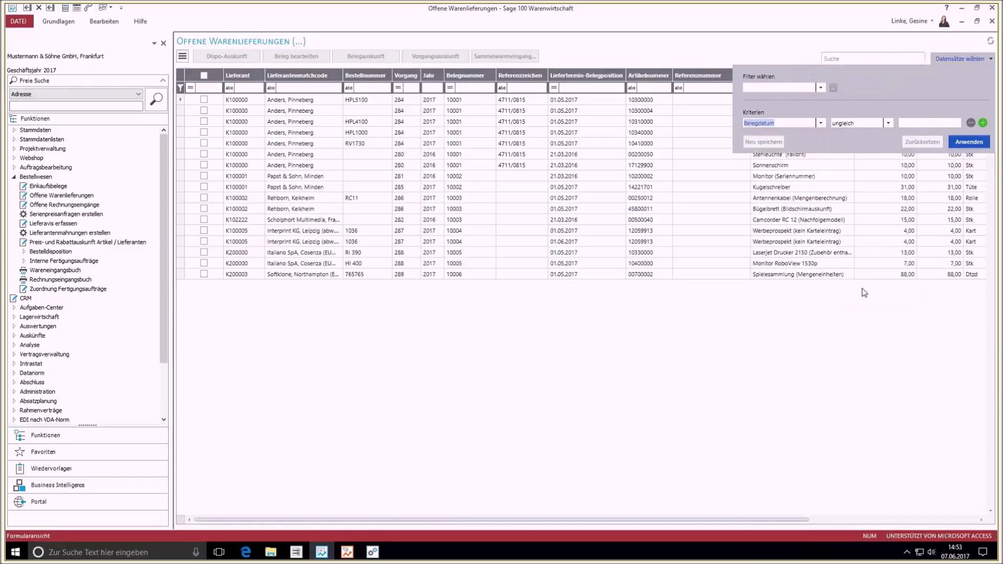
left_click(892, 123)
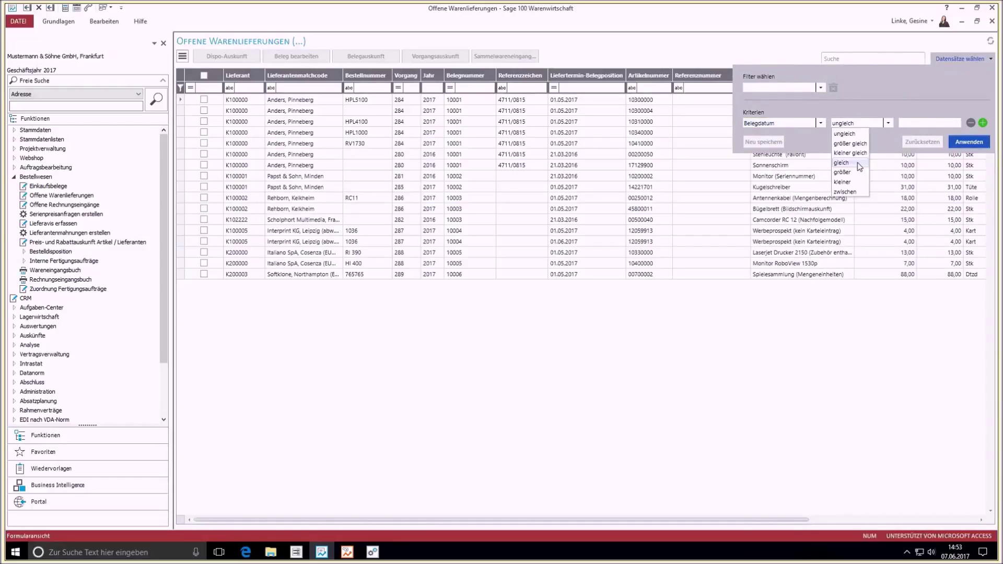
left_click(856, 164)
left_click(918, 122)
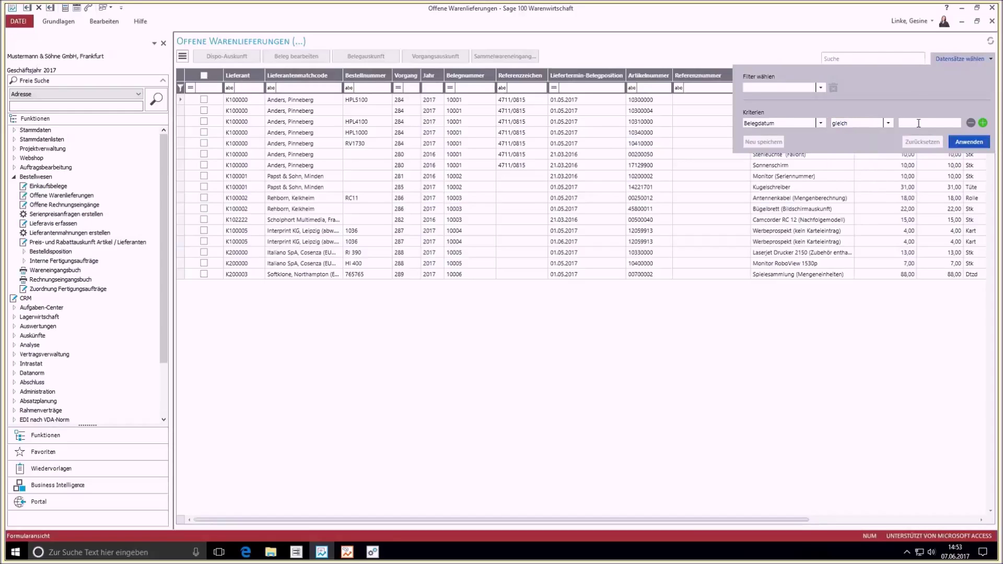
type("31.5.2017")
left_click(979, 144)
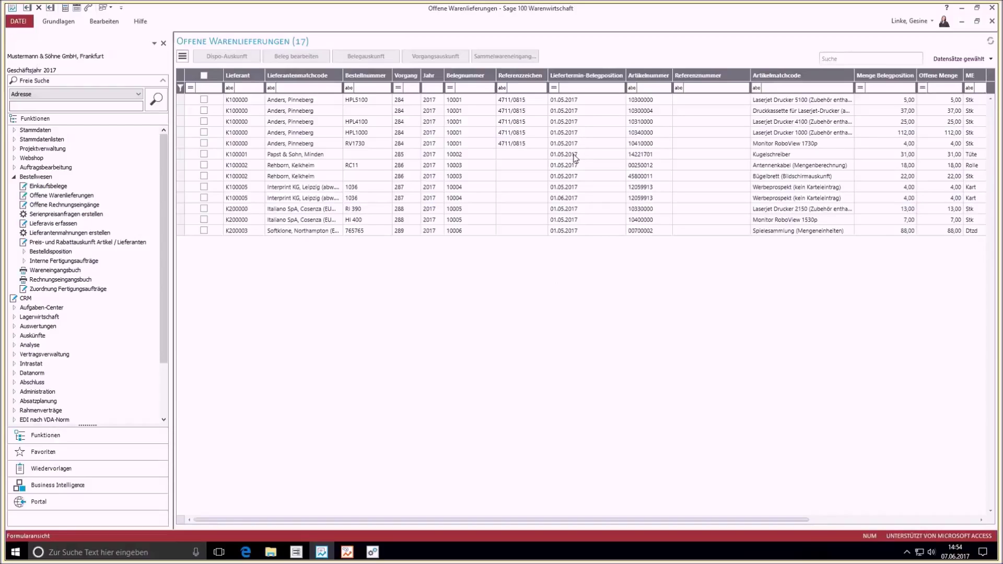
Save the current record filter under the name "Ende Mai" and apply it to the list
left_click(393, 102)
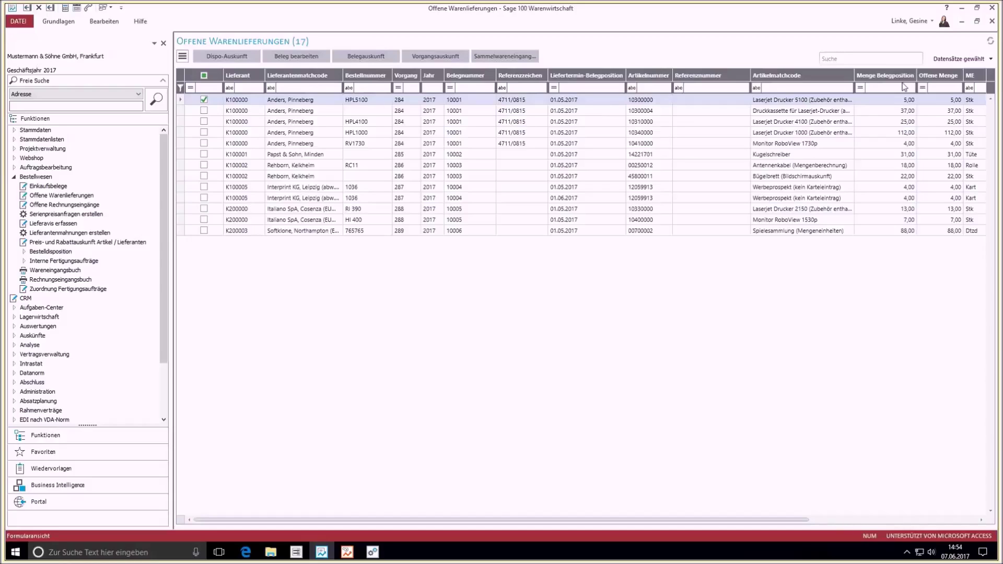
left_click(951, 60)
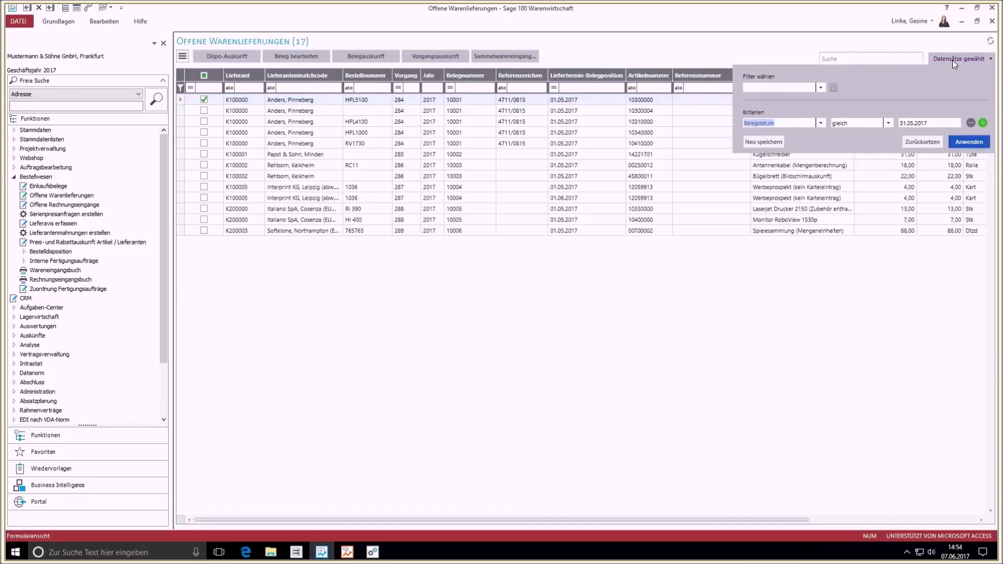
left_click(773, 142)
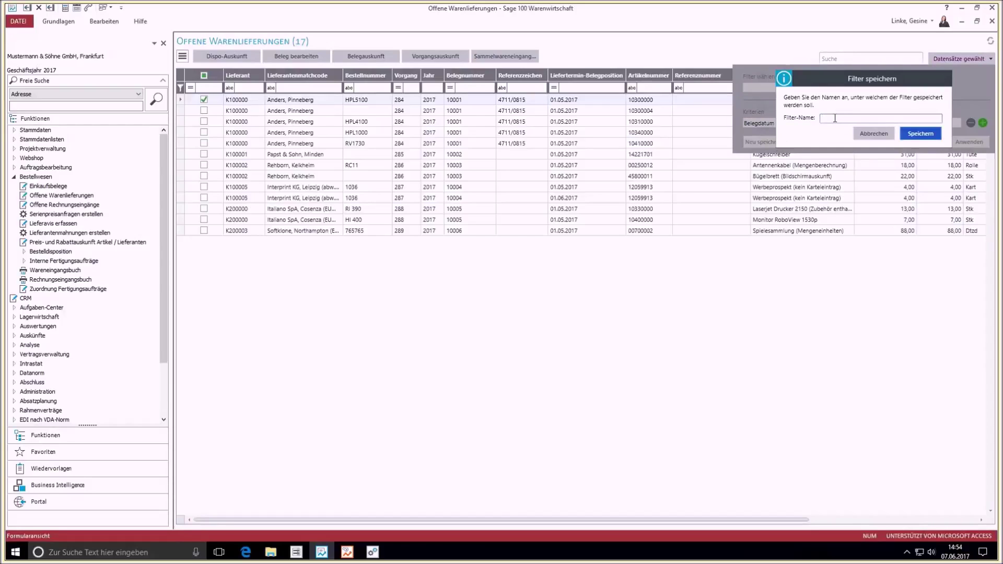
type("Ende Mai")
left_click(918, 133)
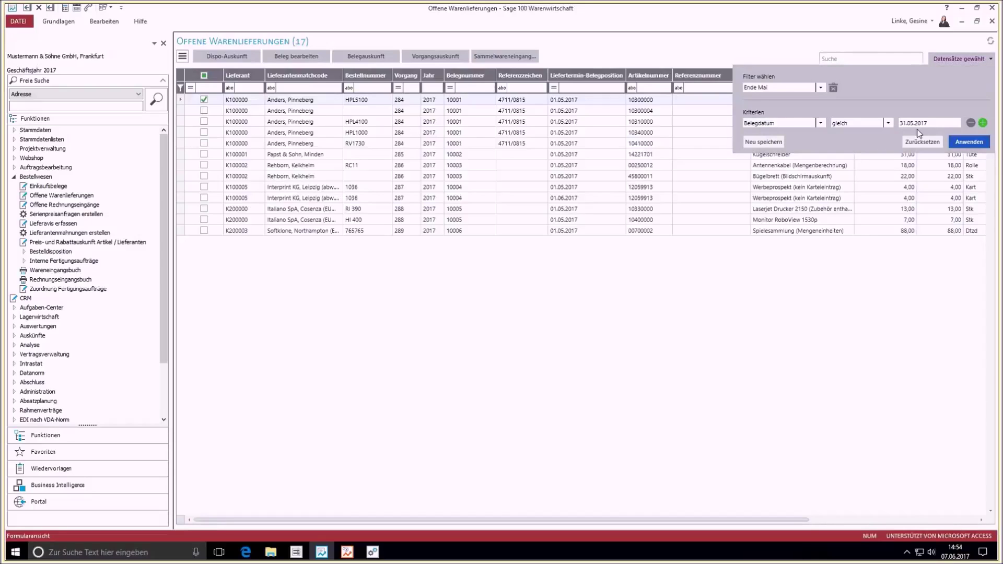
left_click(966, 142)
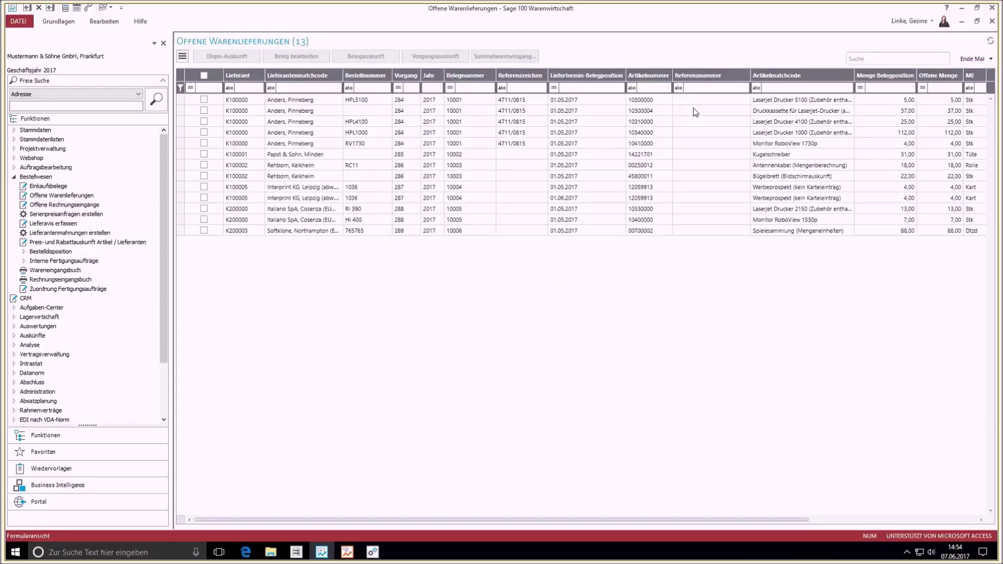
left_click(972, 60)
left_click(972, 60)
Add the Belegdatum column to the list between Lieferant and Lieferantenmatchcode and close the column selection
left_click(183, 57)
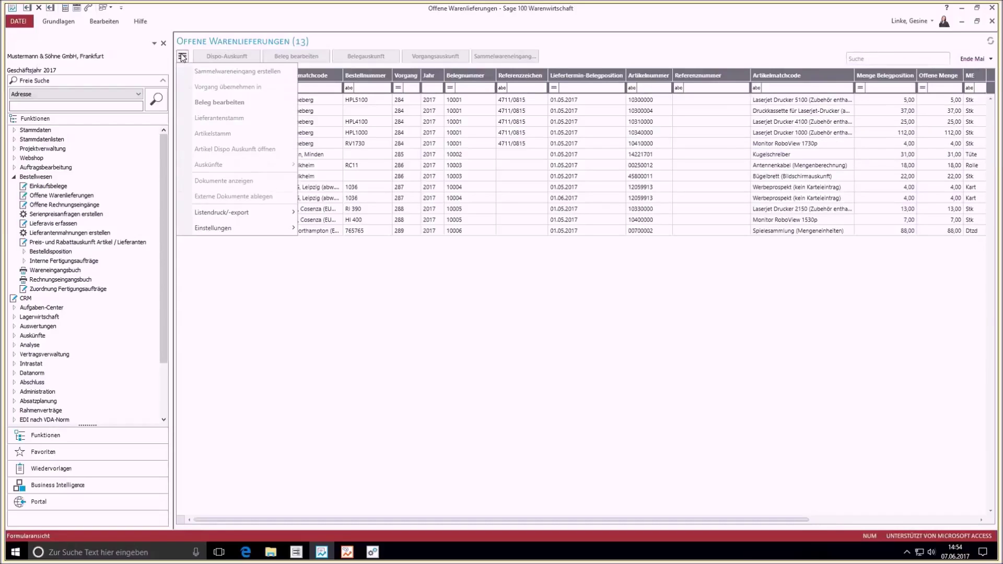
mouse_move(219, 229)
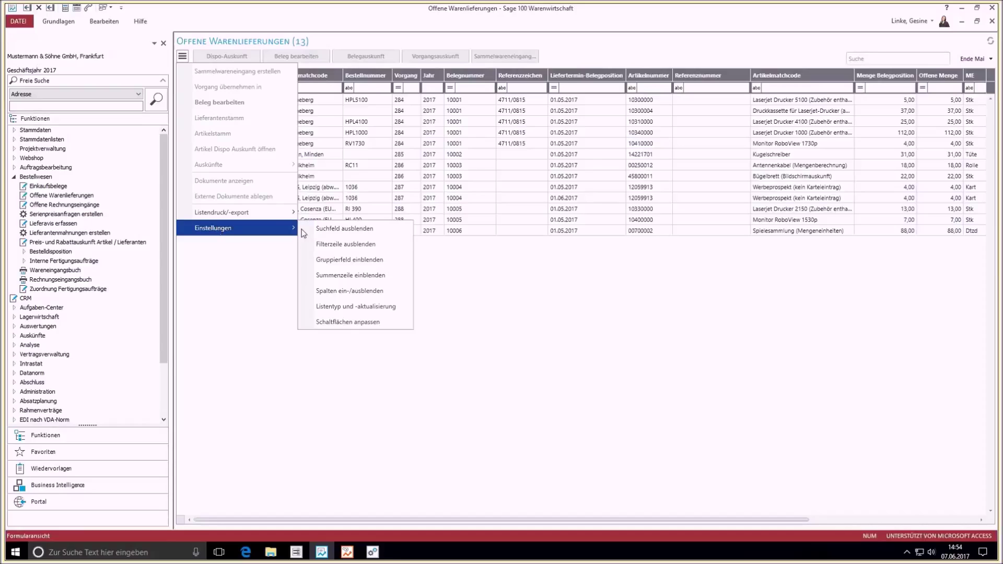
left_click(359, 291)
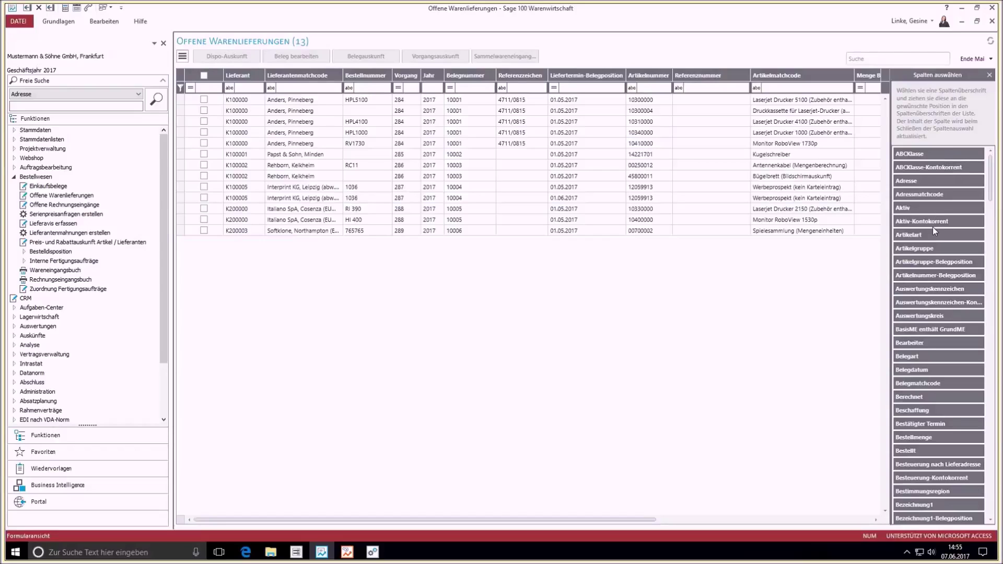
scroll(934, 228, "down", 5)
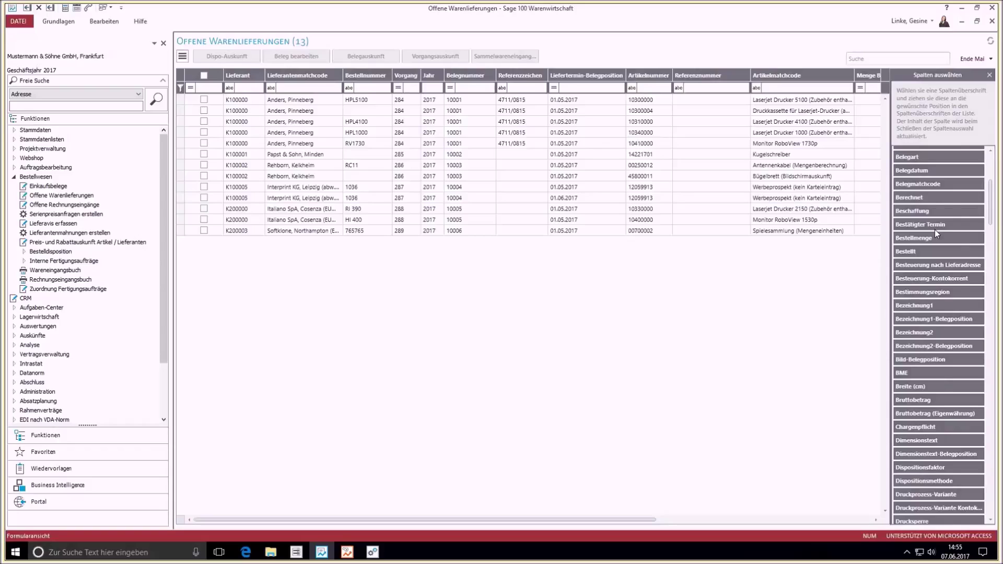
scroll(934, 230, "up", 1)
left_click_drag(926, 196, 278, 81)
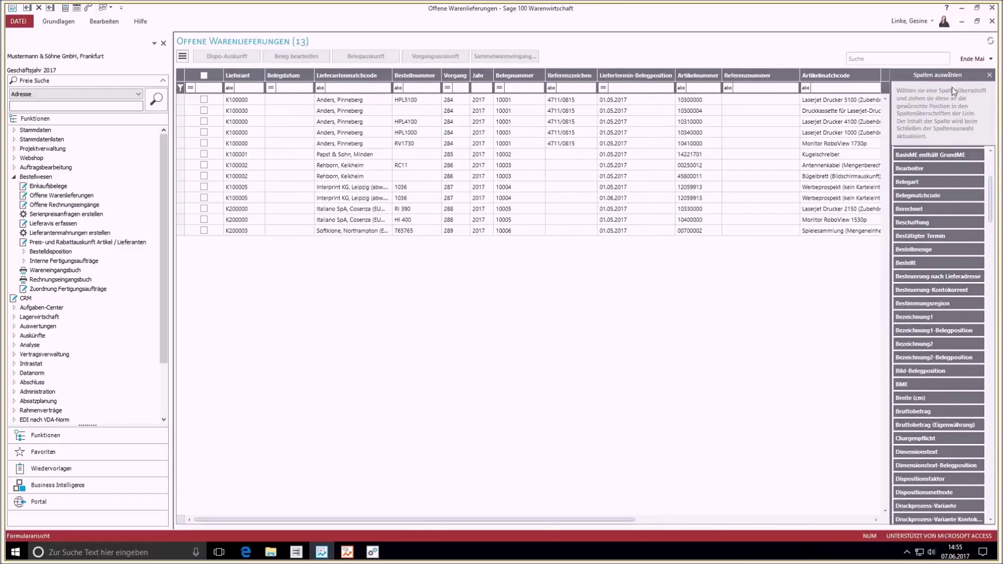
left_click(990, 78)
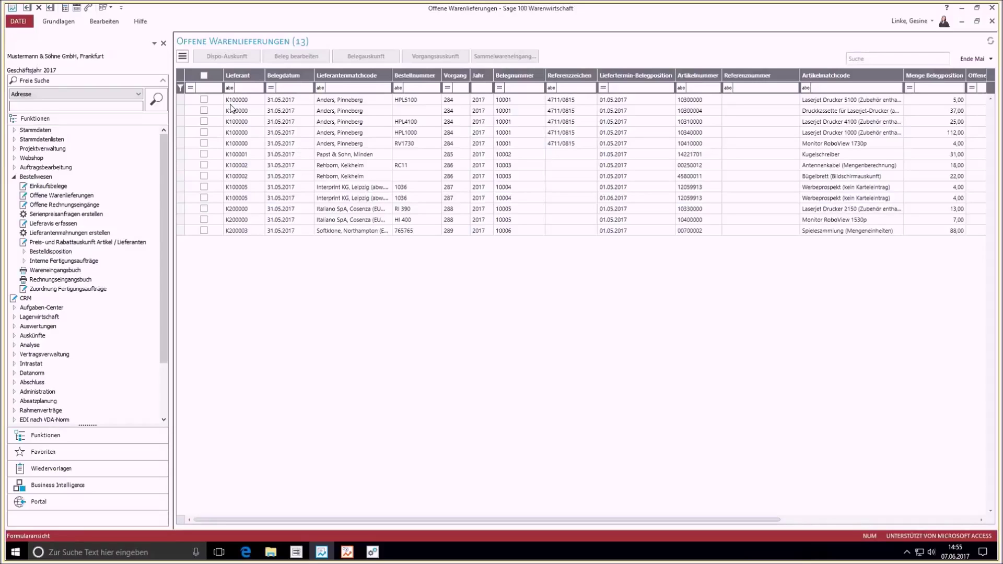
Filter the Lieferantenmatchcode column by "And"
left_click(330, 88)
type("n")
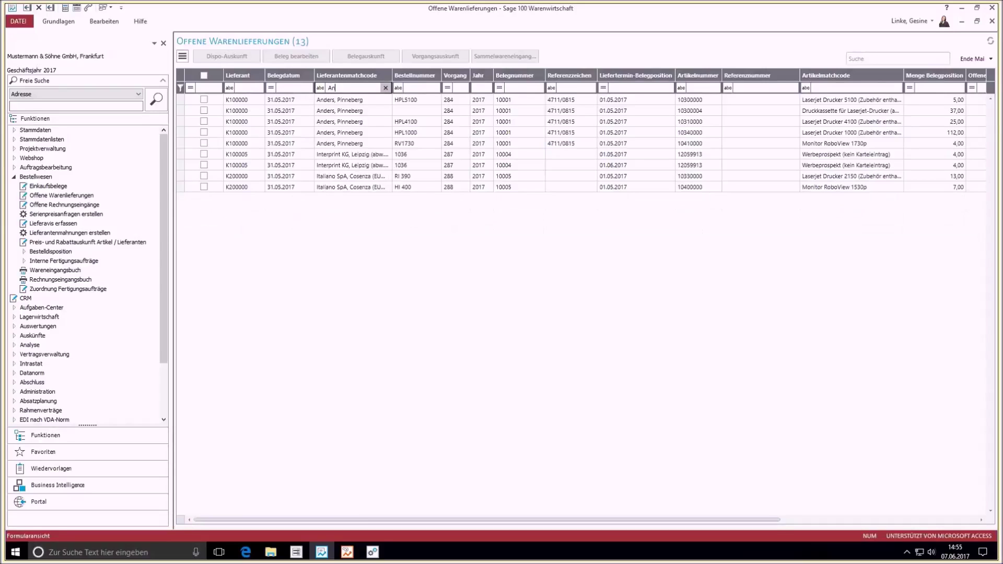
type("d")
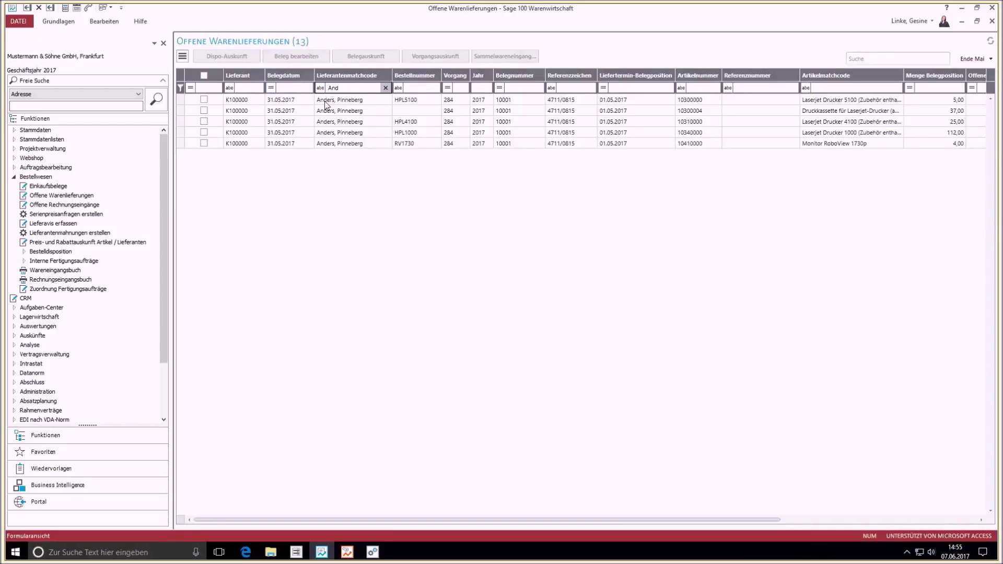
Mark the first four filtered delivery positions, and extend the selection to all positions in the filtered list
left_click(203, 99)
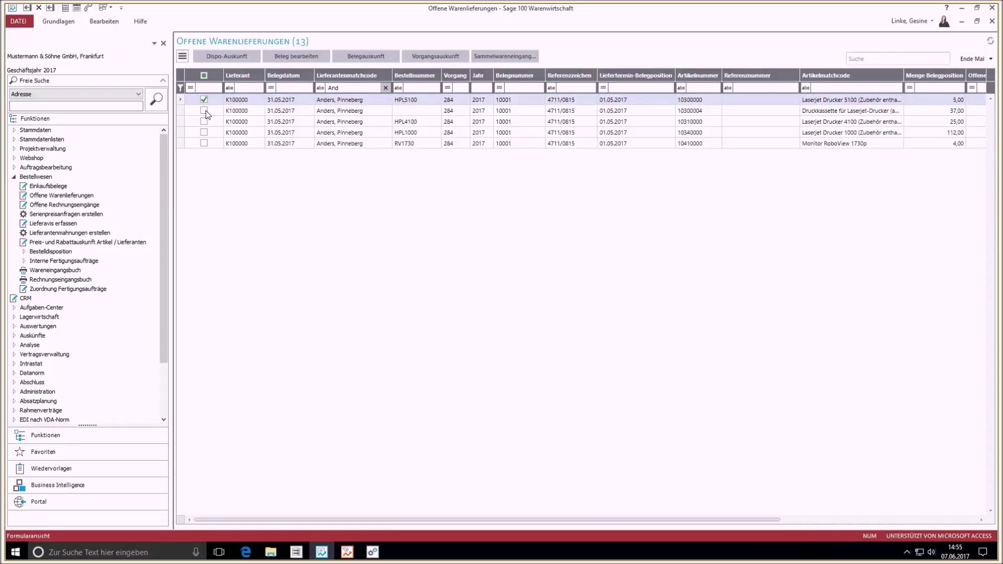
left_click(203, 111)
left_click(204, 122)
left_click(204, 132)
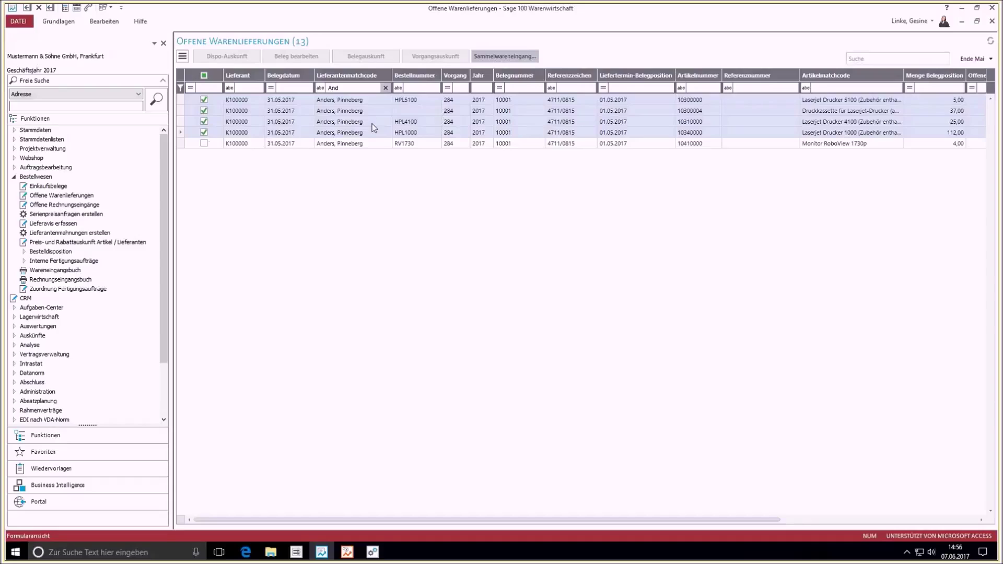
key("ctrl+a")
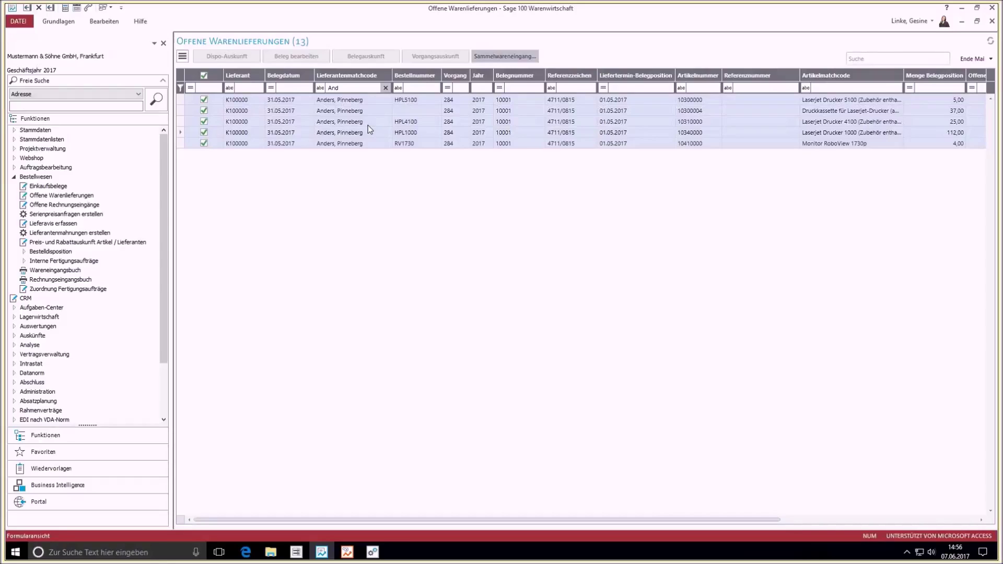
Check where Sammelwareneingang erstellen is offered among the commands for the selected positions
right_click(372, 127)
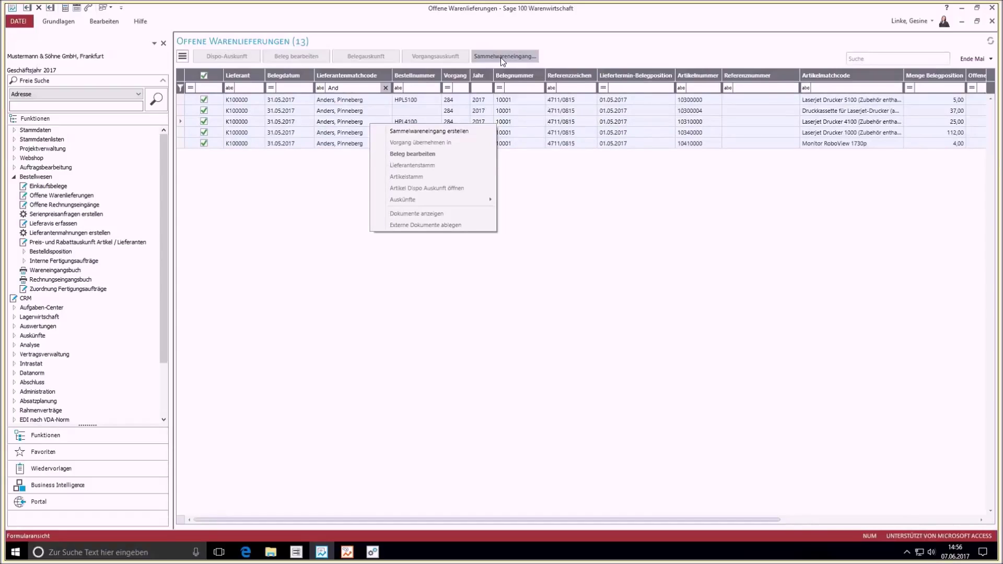
left_click(181, 57)
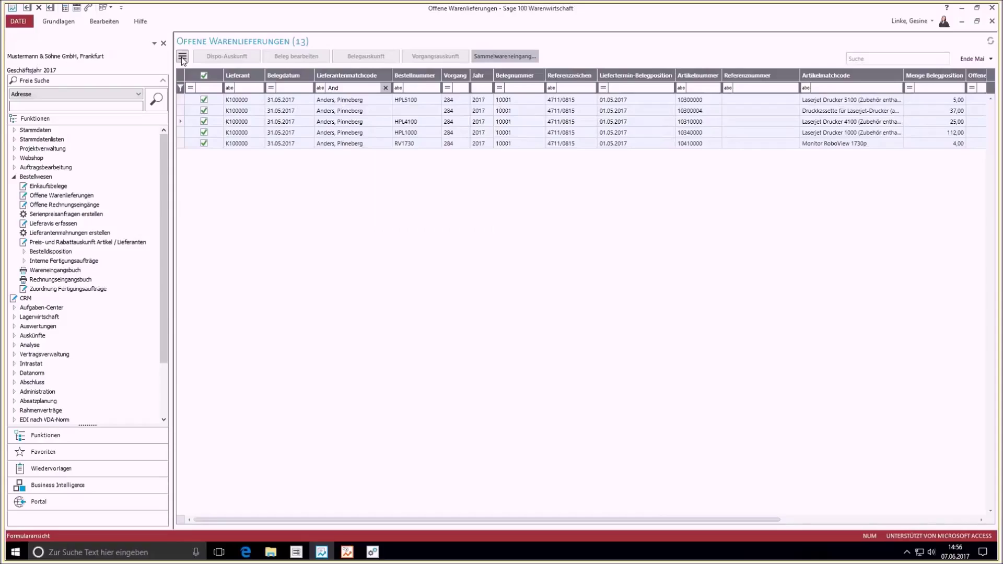
left_click(182, 57)
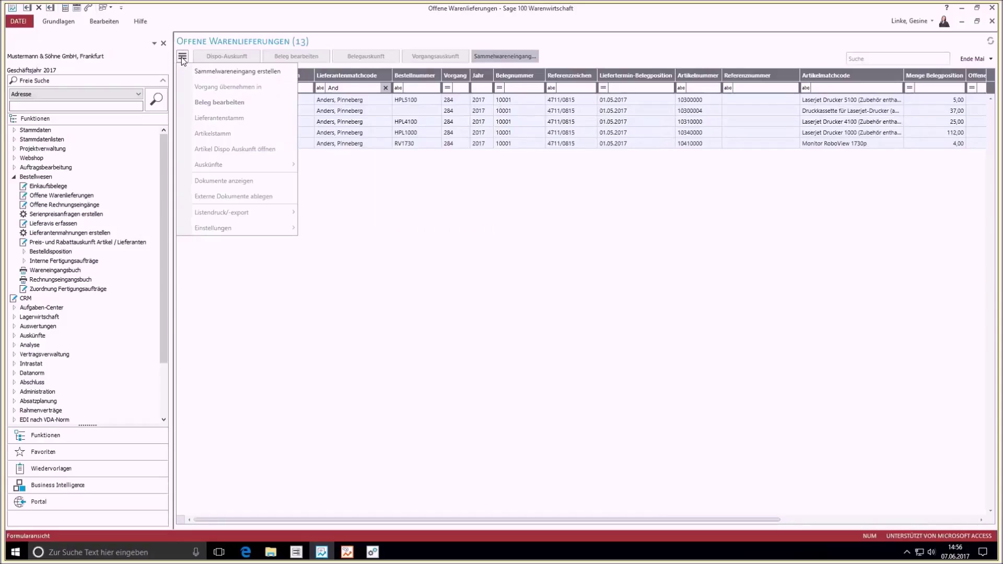
left_click(209, 77)
Reduce the selection to the HPL4100 position and clear the Lieferantenmatchcode column filter
left_click(347, 125)
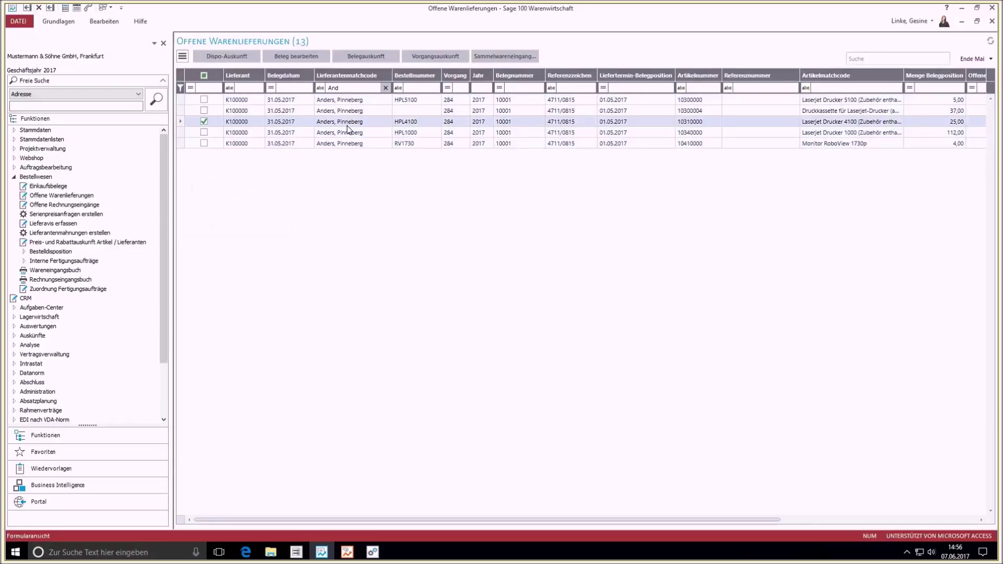
left_click(385, 87)
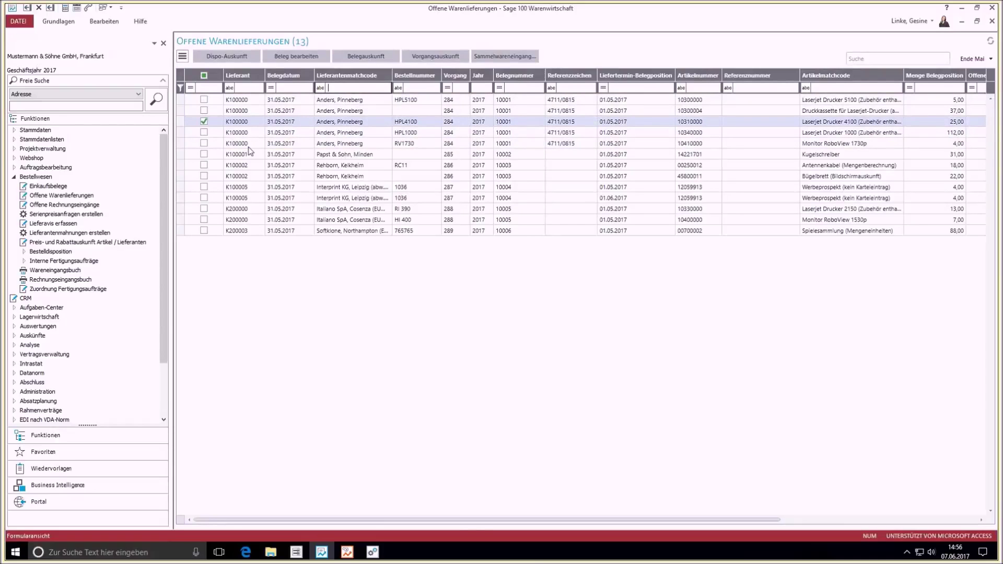
Add the RC11, first 1036 and RI 390 positions to the selection and try to create a Sammelwareneingang from them
left_click(204, 165)
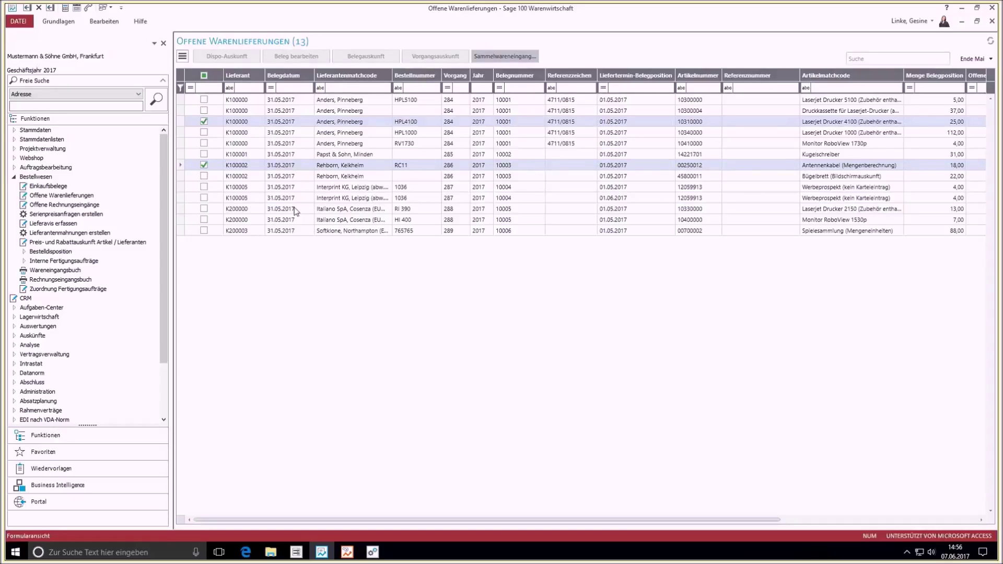
left_click(203, 190)
left_click(204, 188)
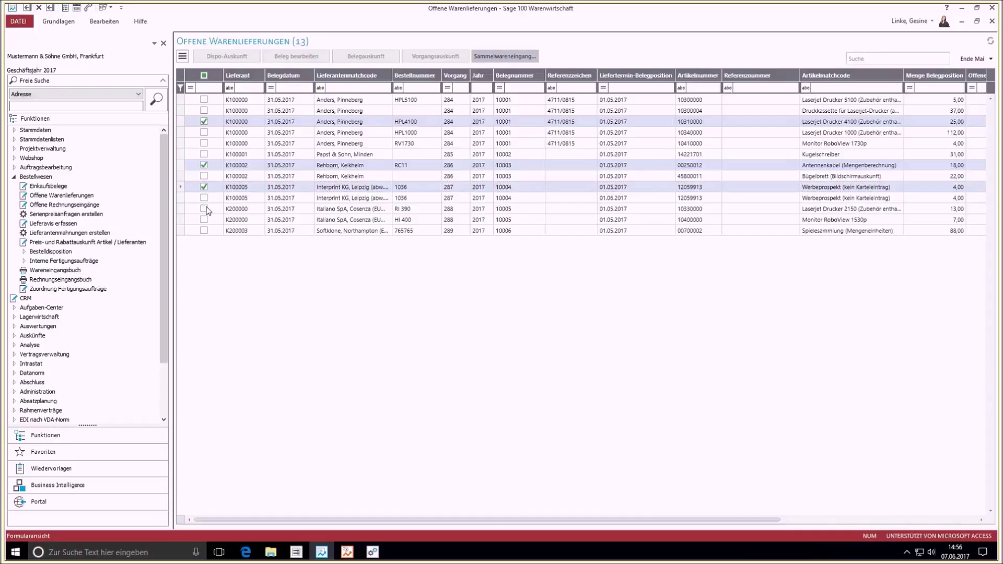
left_click(204, 209)
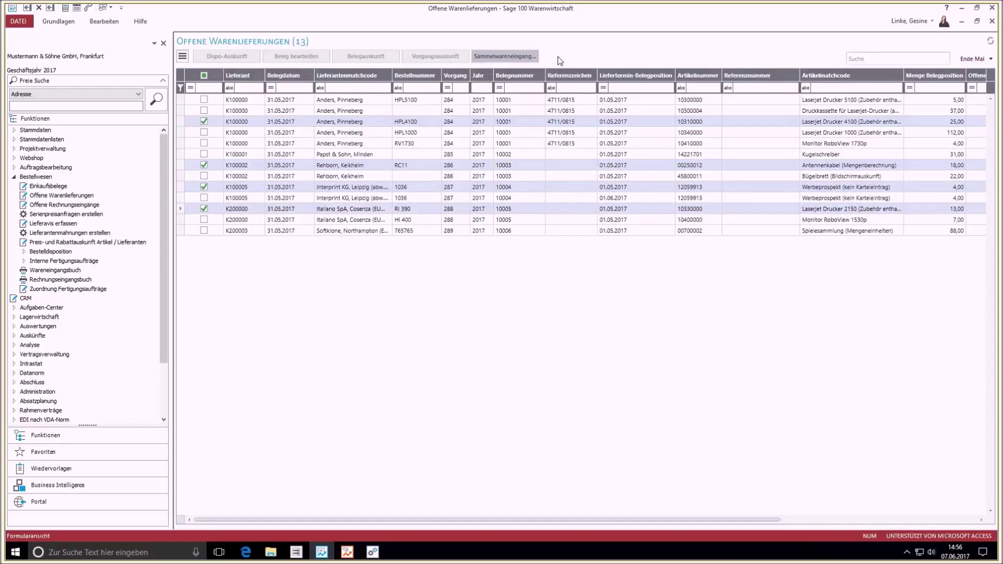
left_click(522, 54)
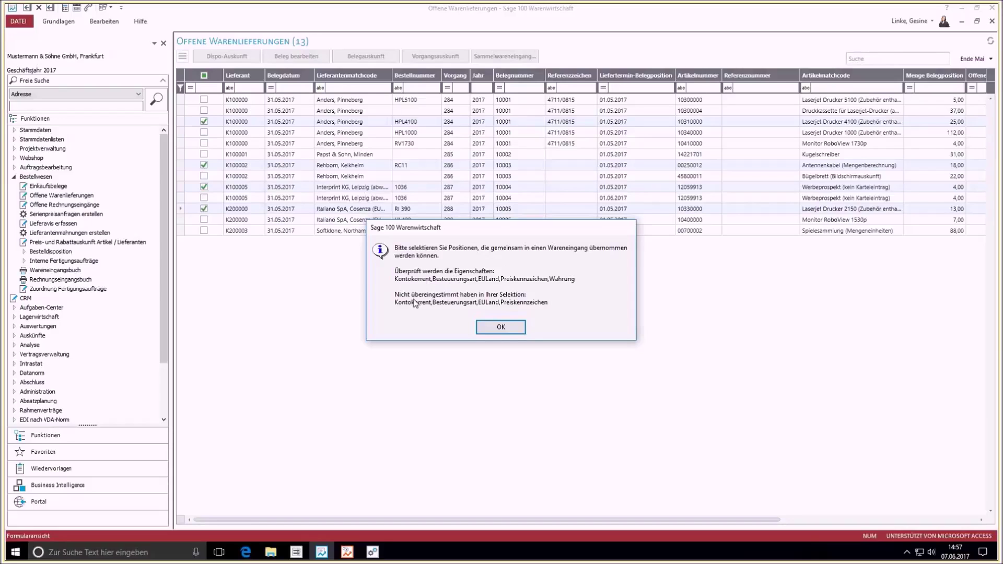
left_click(496, 327)
Deselect the HPL4100, RC11, first 1036 and RI 390 positions
left_click(204, 121)
left_click(204, 165)
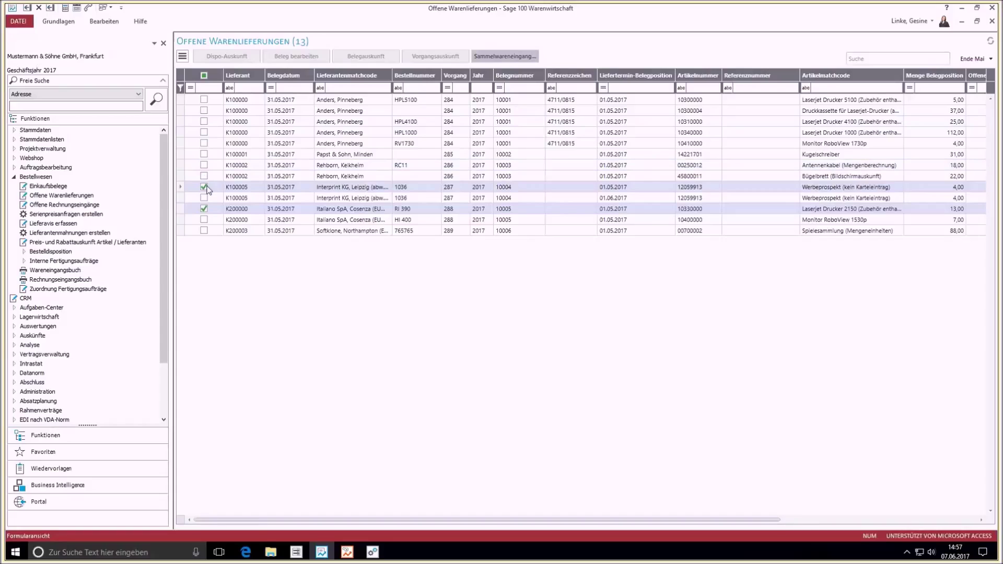
left_click(204, 187)
left_click(204, 208)
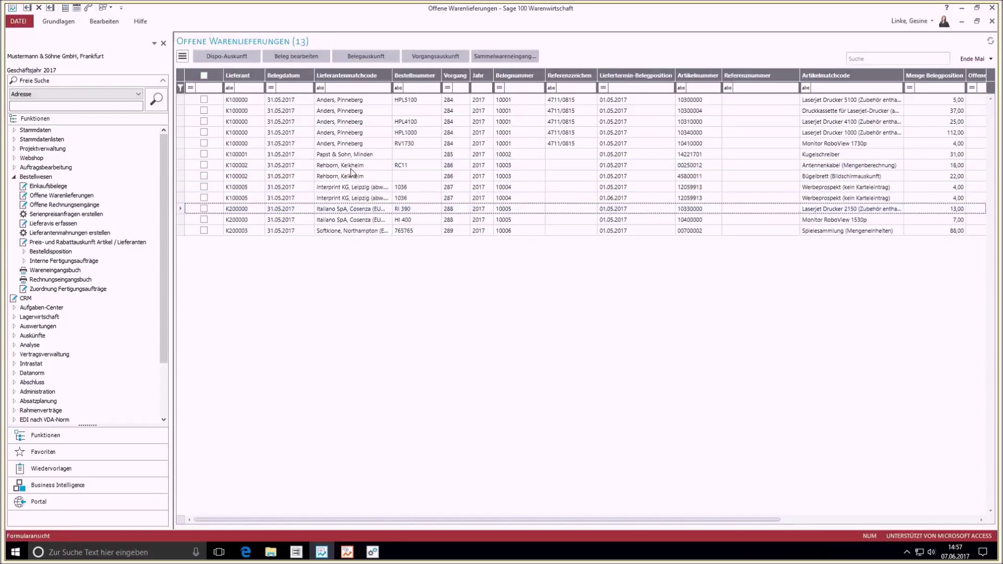
Select the first three delivery positions in the list and create a Sammelwareneingang from them
left_click(203, 100)
left_click(204, 110)
left_click(203, 122)
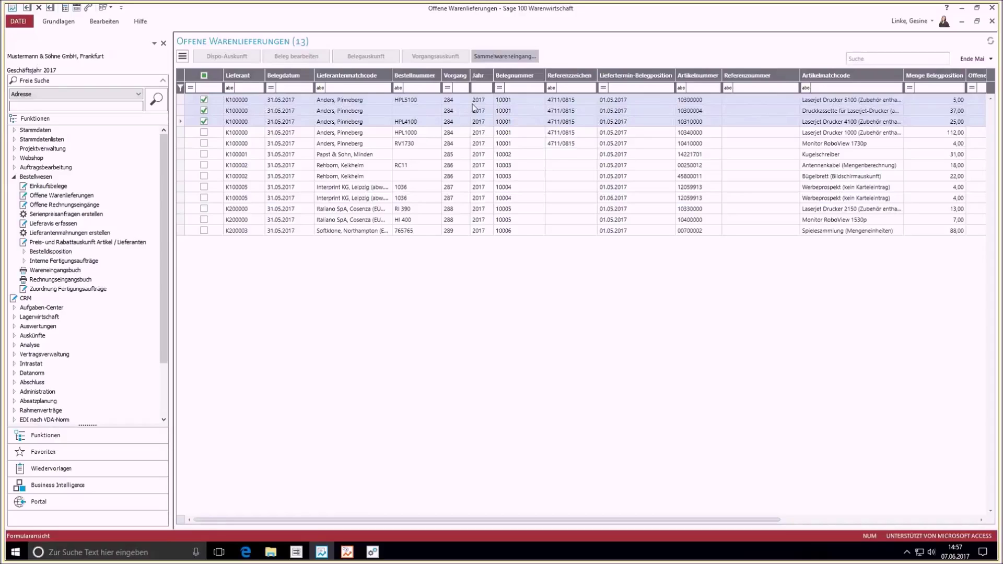
right_click(628, 106)
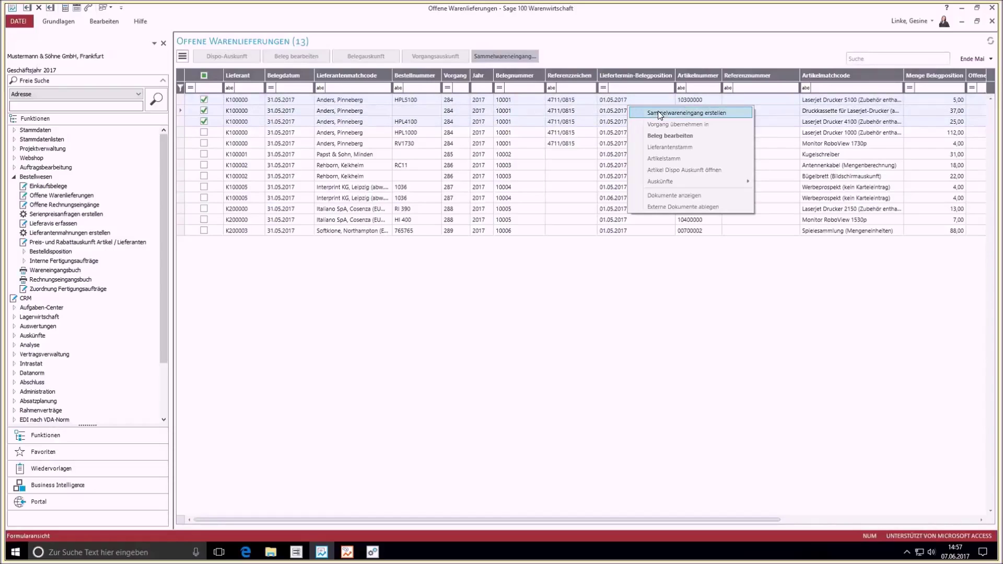
left_click(659, 112)
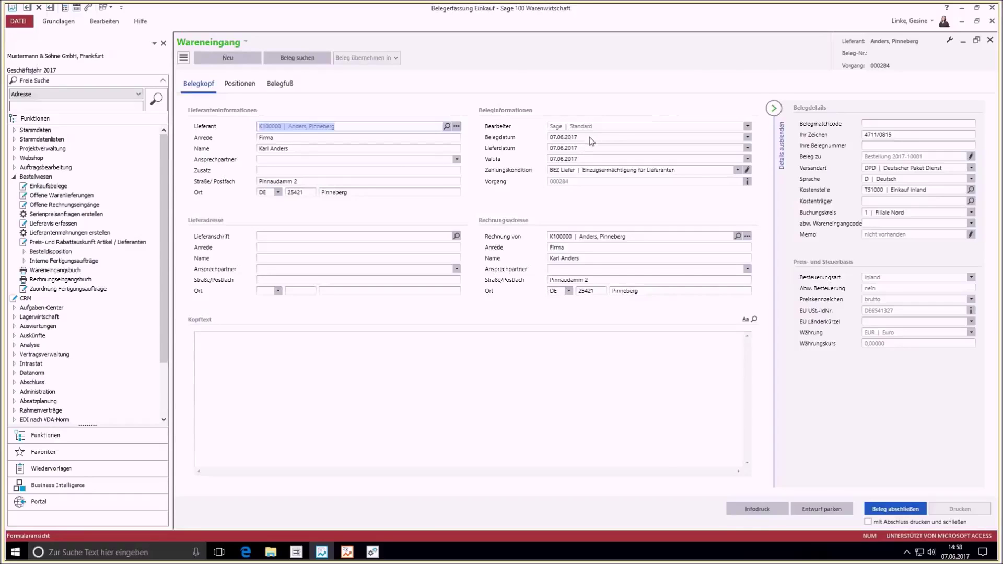
Review the Wareneingang's positions, document header and document footer, and return to the Belegkopf
key("ctrl+Tab")
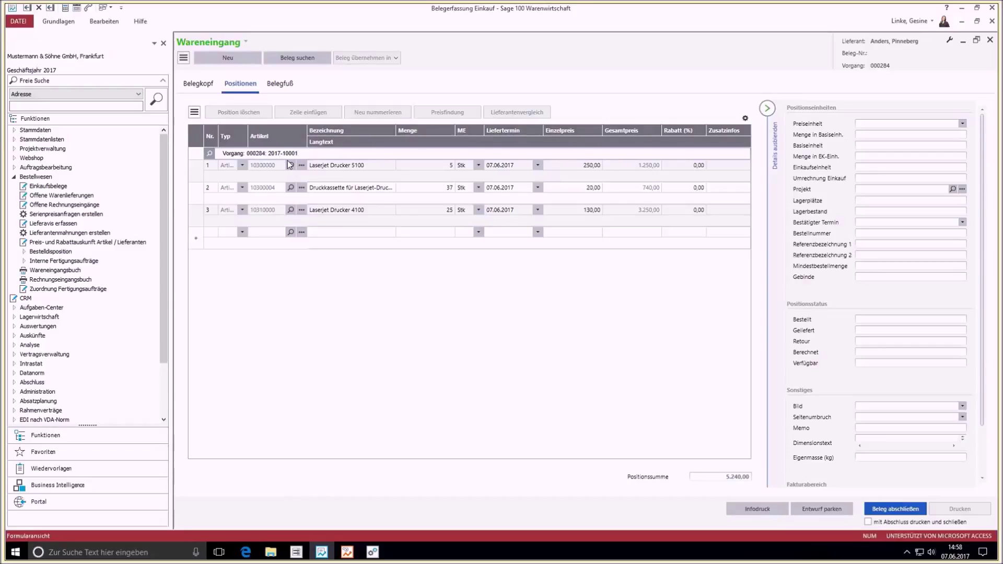
left_click(199, 88)
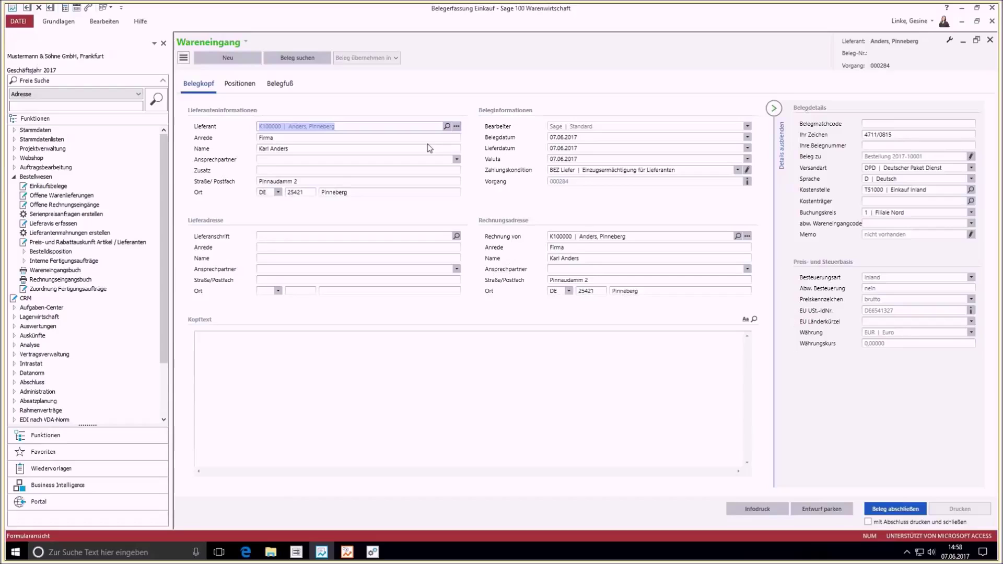
left_click(253, 89)
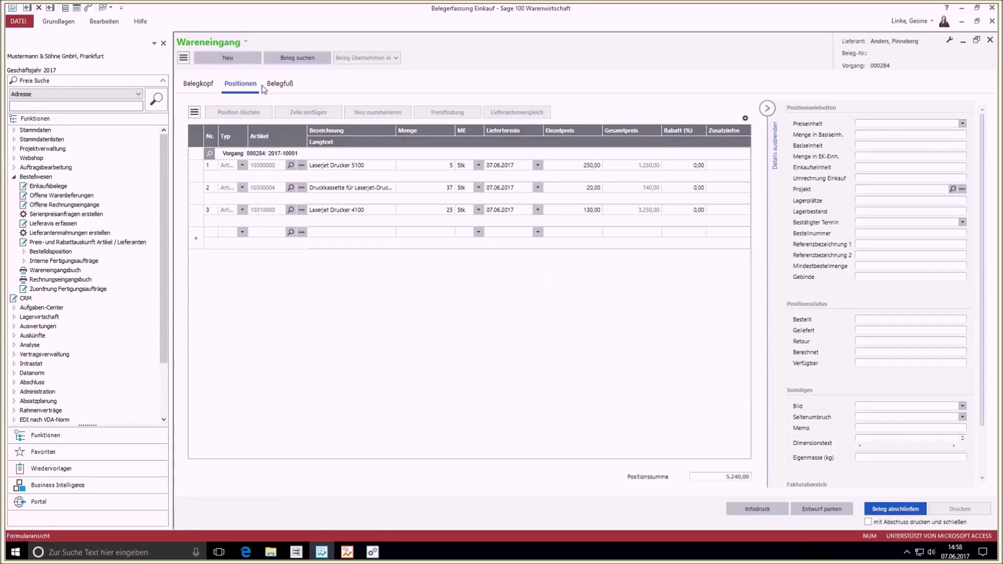
left_click(288, 89)
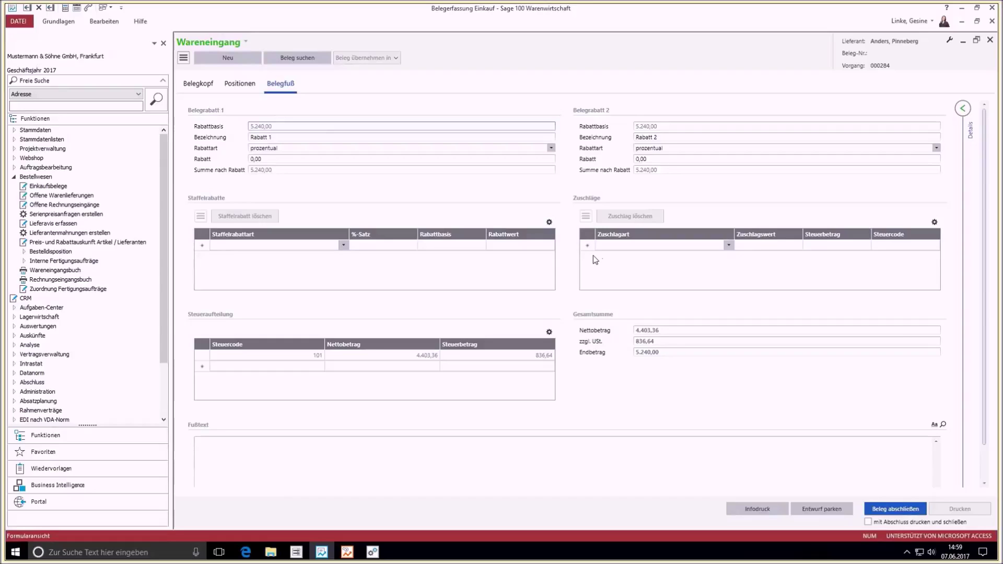
left_click(202, 86)
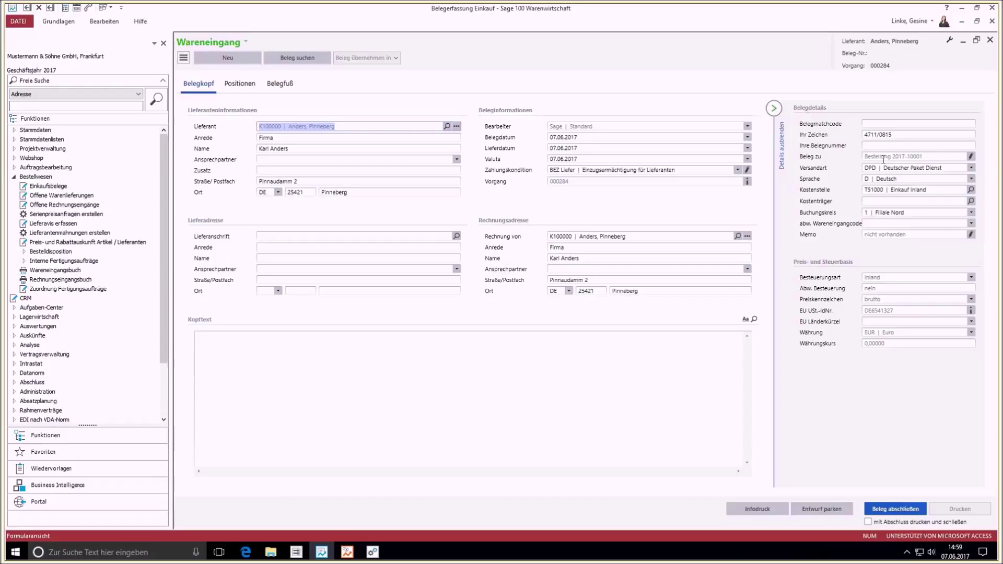
Open the hidden elements in the Belegerfassung Einkauf layout configuration and enlarge the dialog so the entries are fully readable
left_click(950, 41)
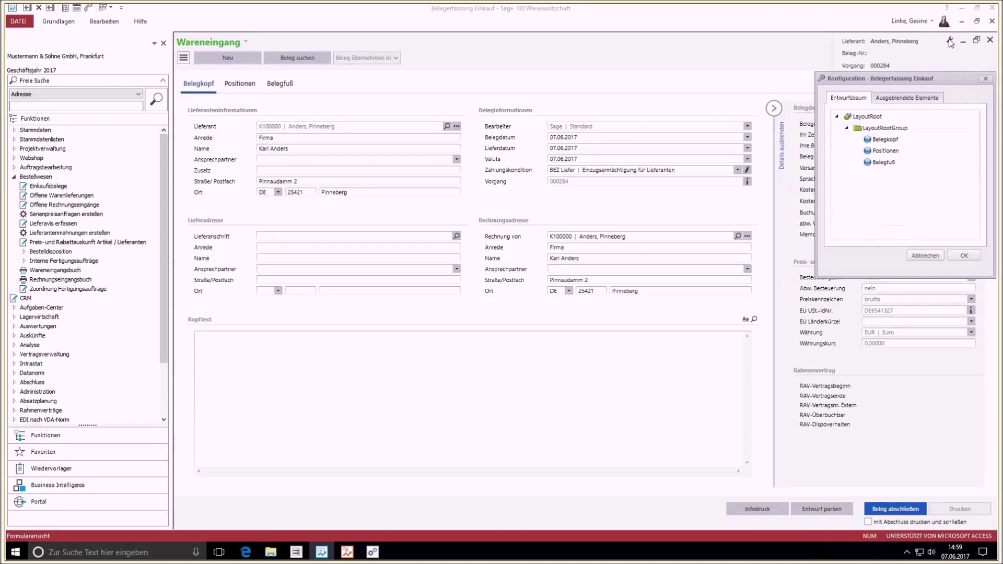
left_click(926, 97)
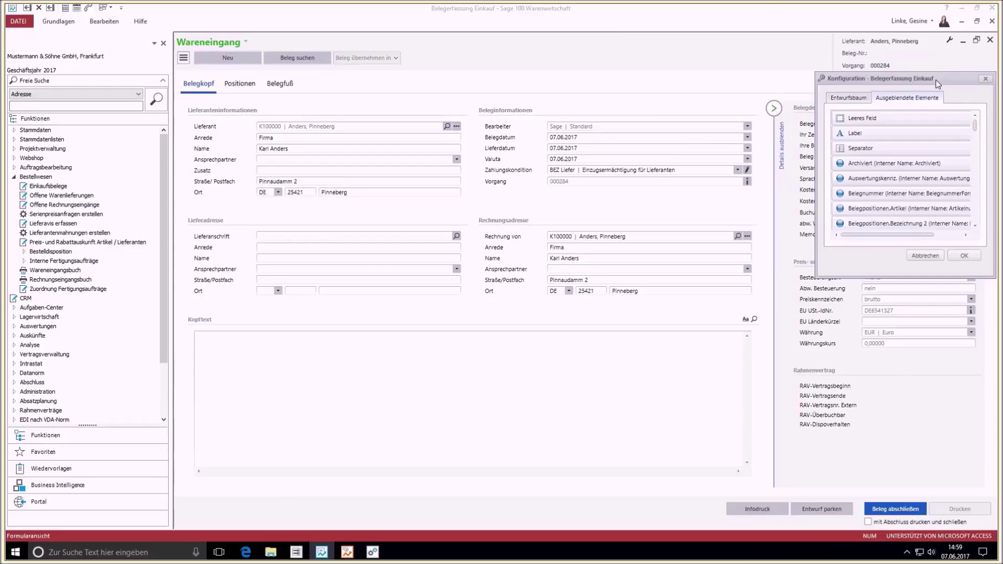
left_click_drag(935, 79, 553, 43)
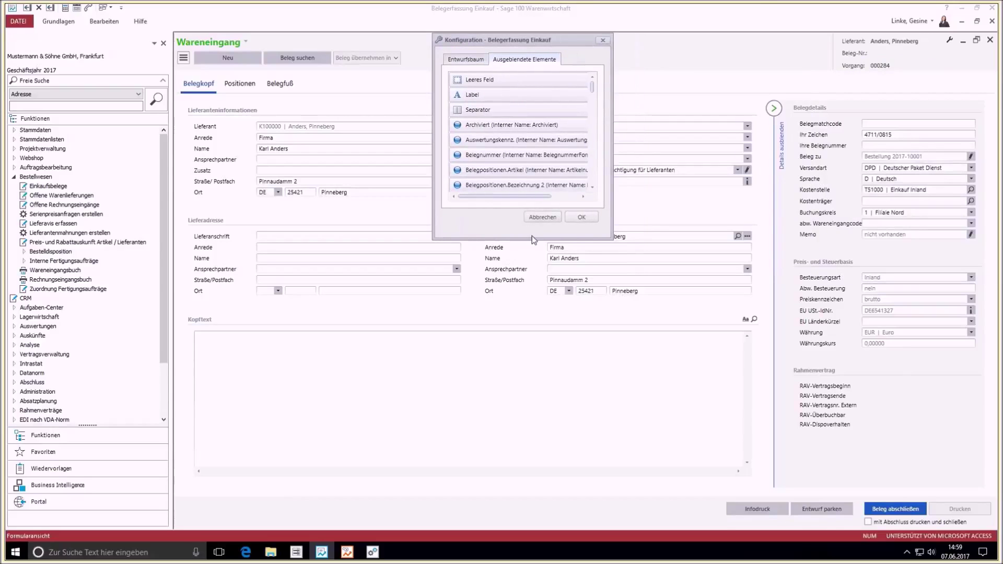
left_click_drag(534, 240, 551, 473)
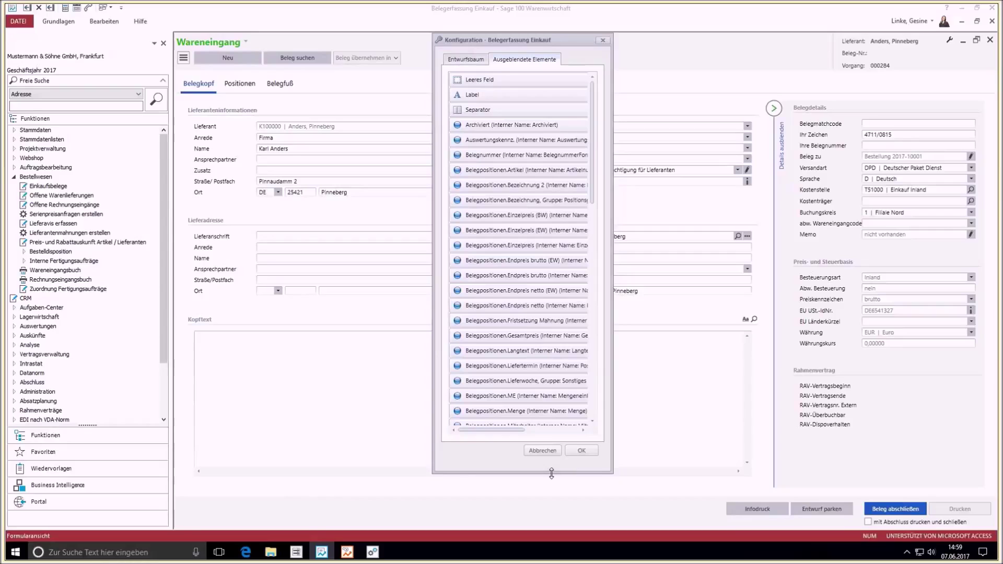
left_click_drag(610, 275, 712, 277)
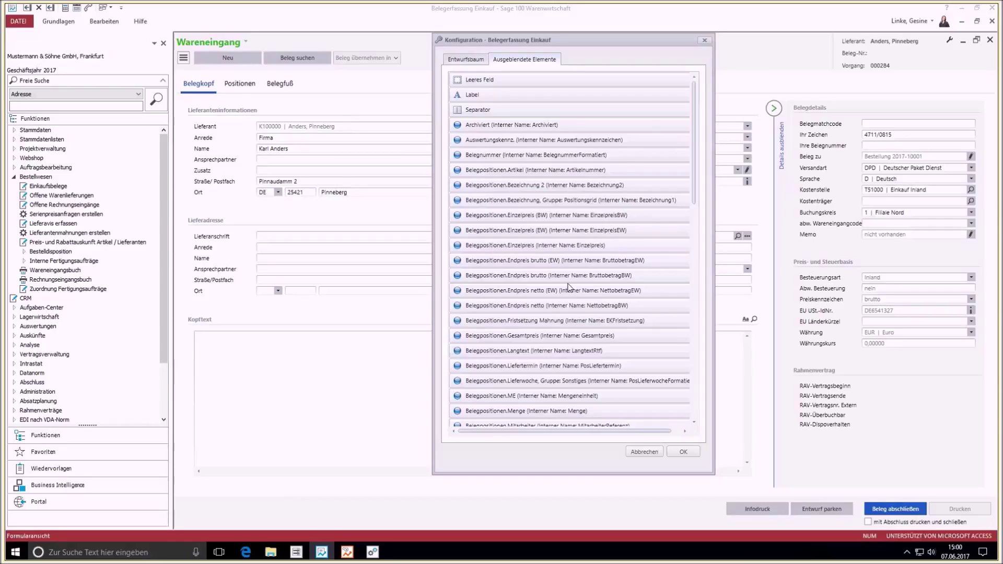
Add the hidden field Vorgangsübergreifend as a new group between Belegdetails and Preis- und Steuerbasis
scroll(569, 284, "down", 6)
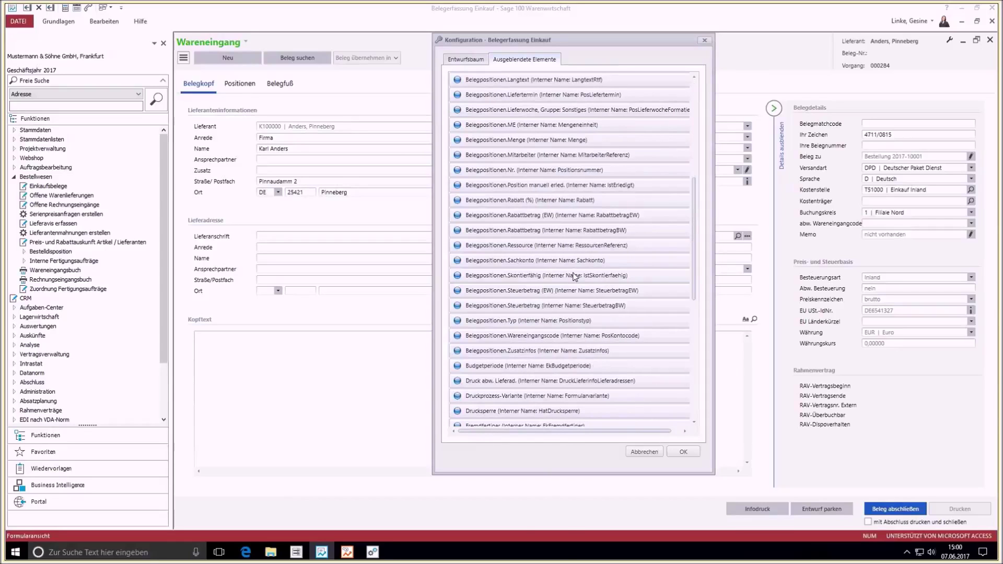
scroll(549, 282, "down", 7)
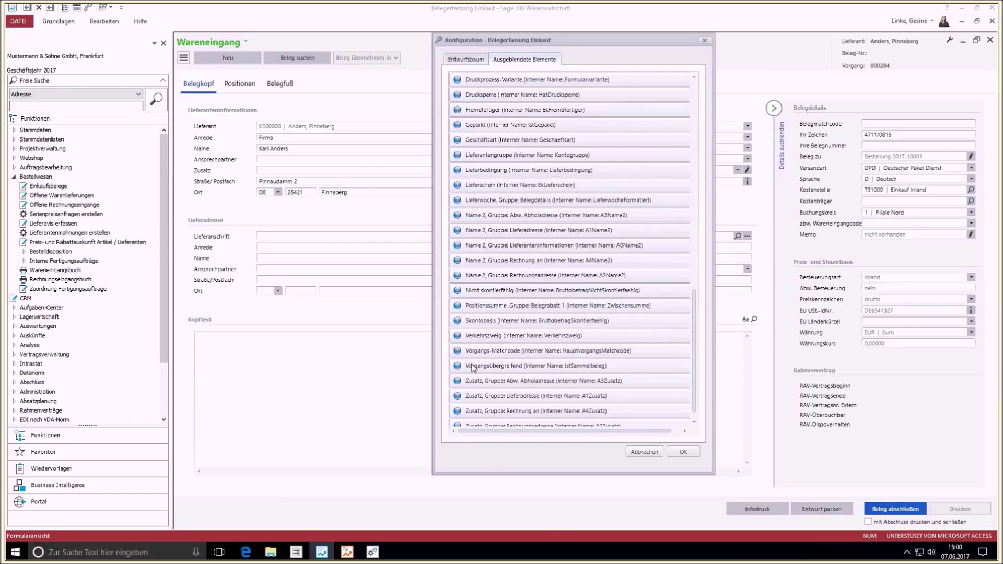
left_click_drag(476, 370, 829, 258)
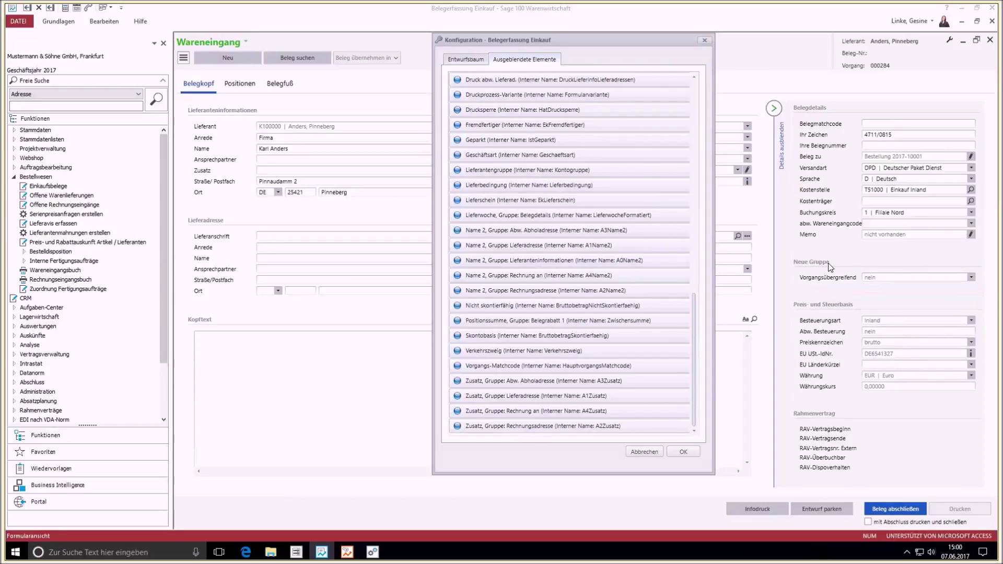
Rename the new group around Vorgangsübergreifend to Sammelbeleg and apply the layout configuration
left_click(820, 266)
right_click(818, 261)
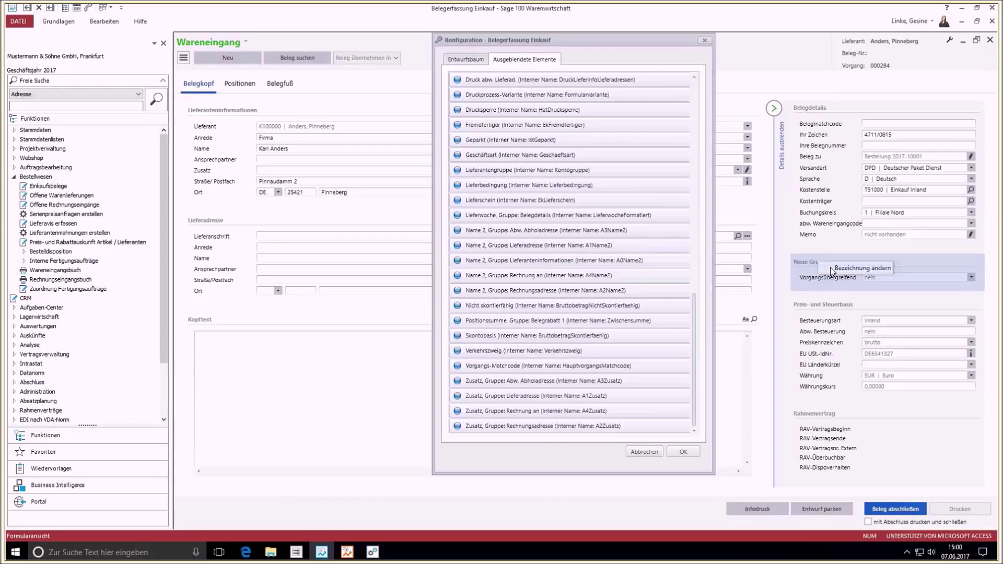
left_click(829, 267)
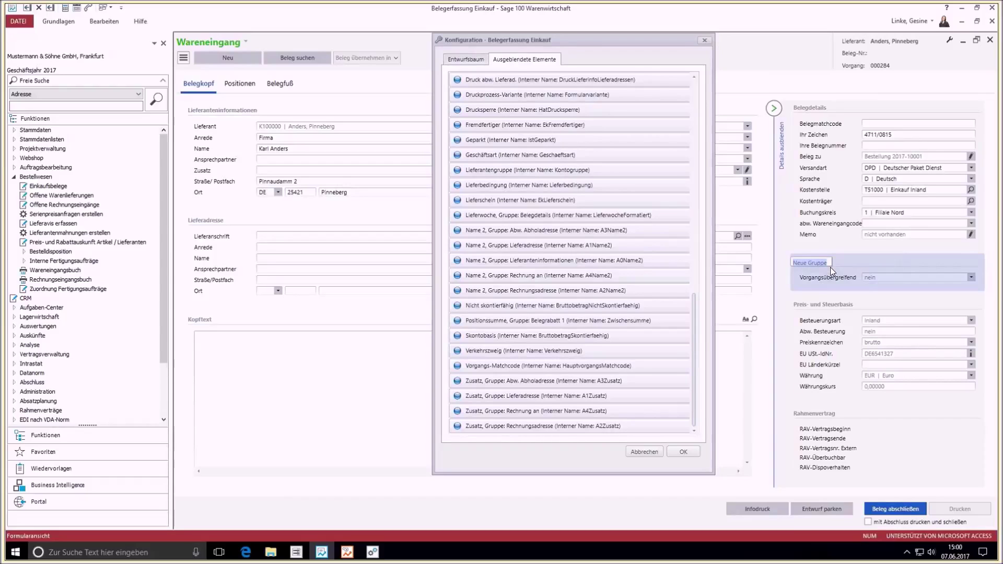
type("Sammelbeleg")
key("Return")
left_click(679, 451)
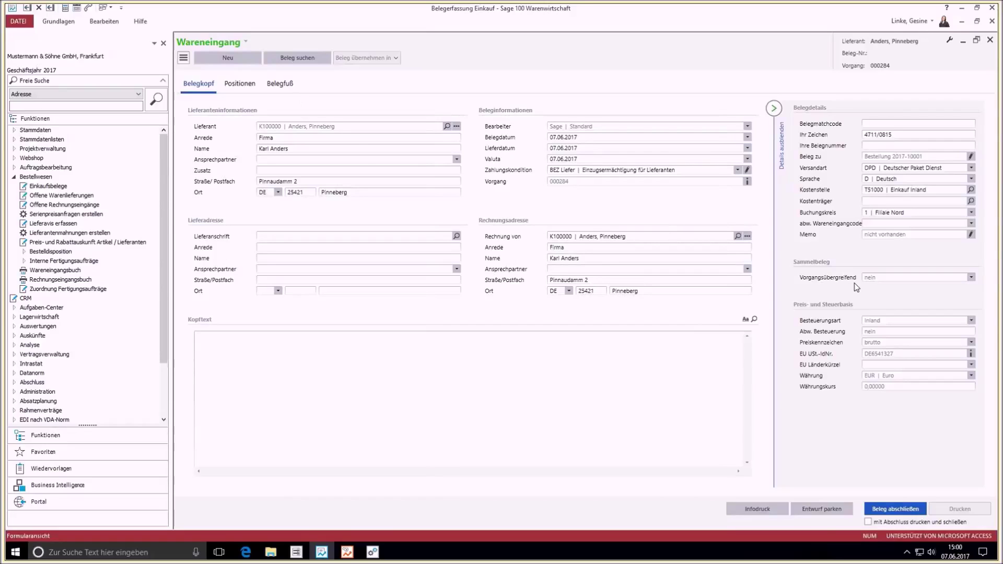
Check the Wareneingang's positions once more and complete the document
left_click(240, 86)
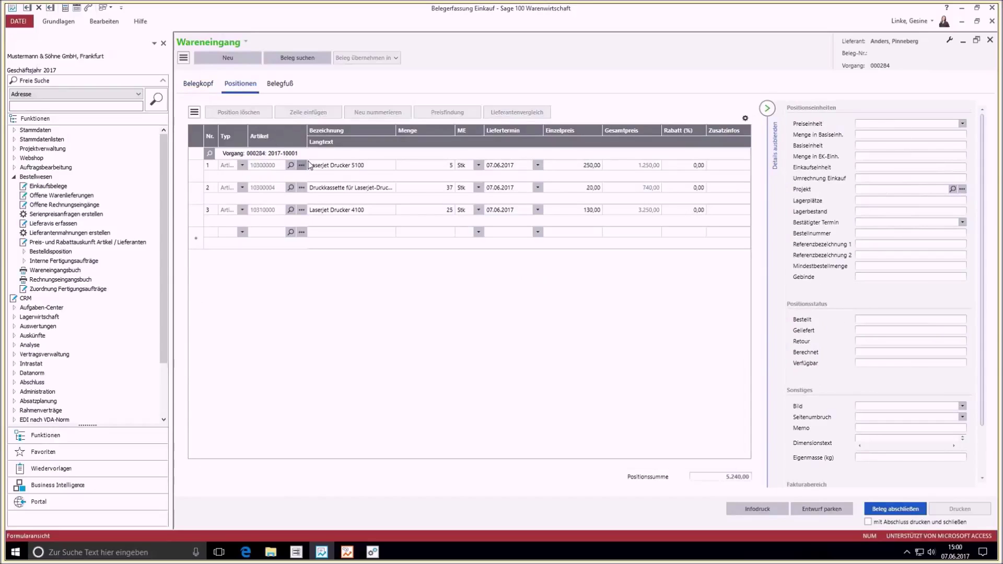
left_click(885, 511)
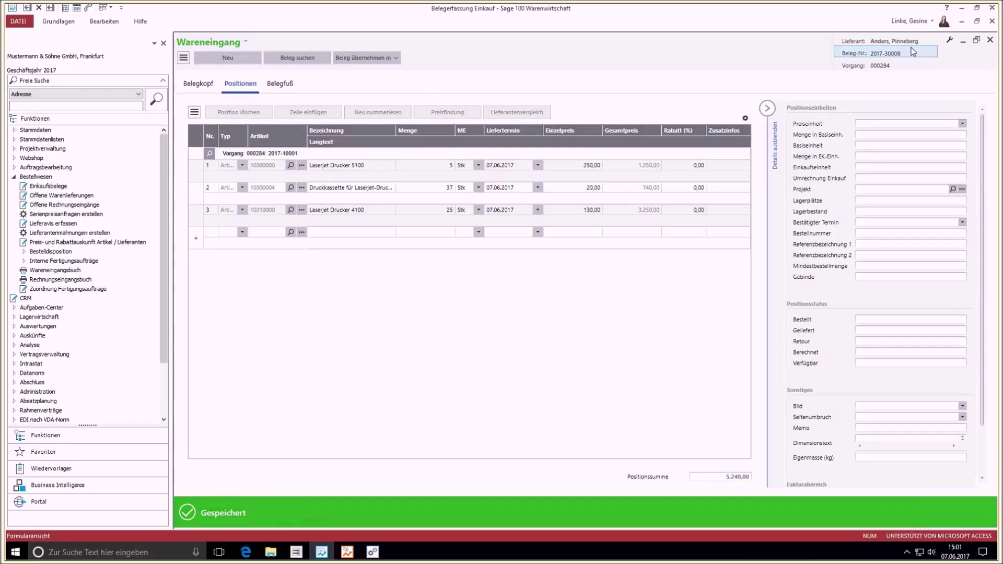
Switch to the Control-Center and check the Vorgangsübergreifend column for the third document in Meine letzten EK-Belege
left_click(111, 10)
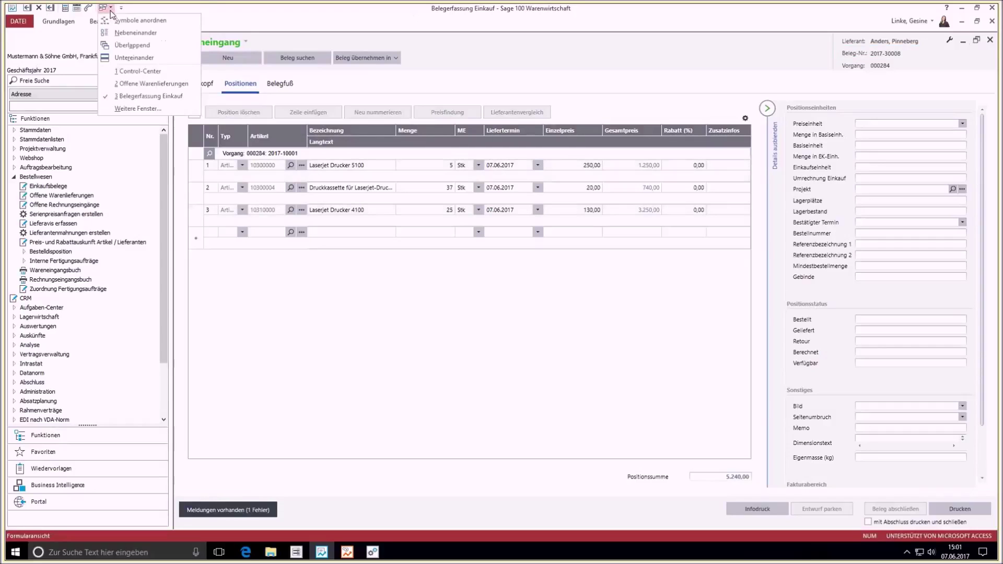
left_click(117, 83)
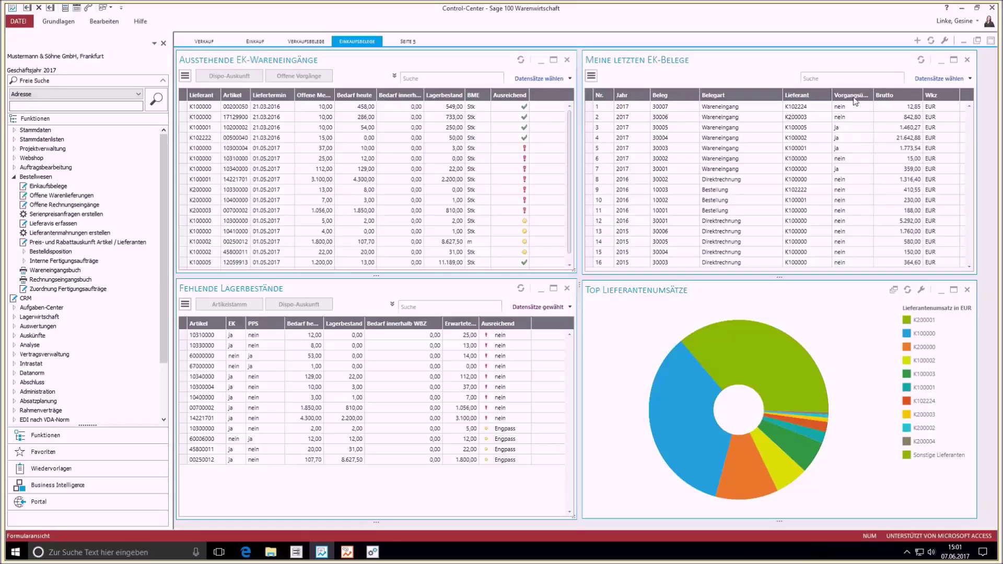
left_click(853, 130)
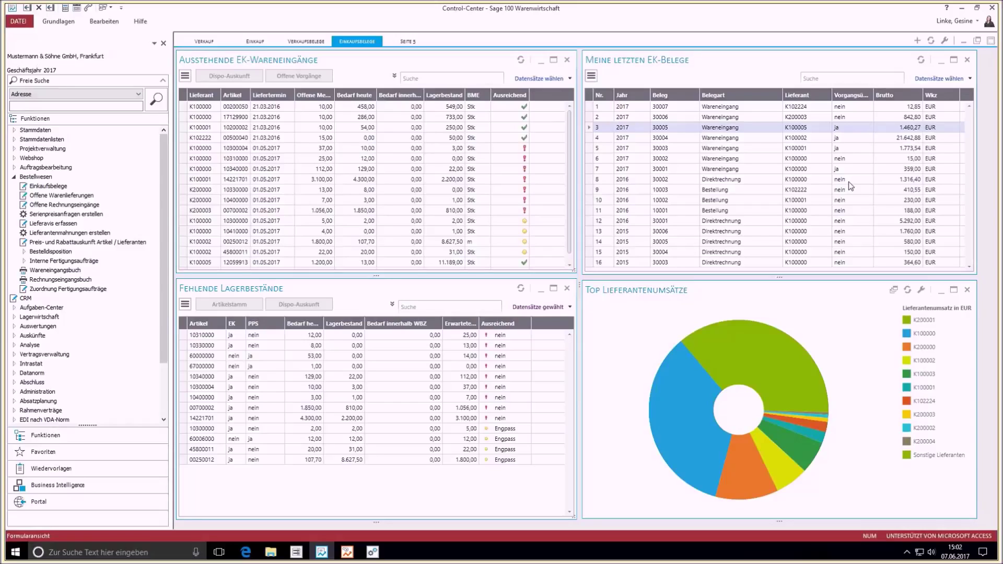
Open the Offene Rechnungseingänge list from the Bestellwesen functions
left_click(85, 205)
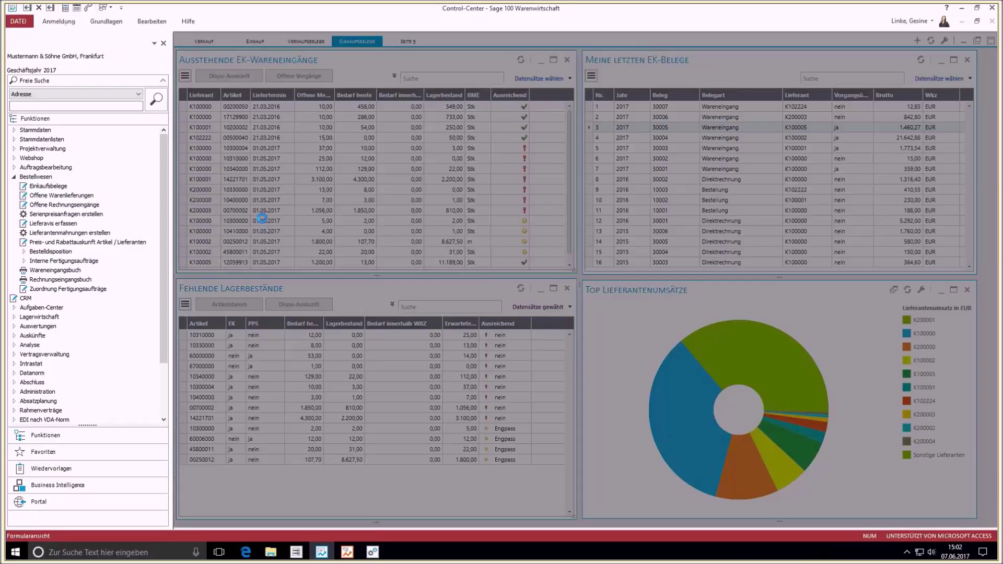